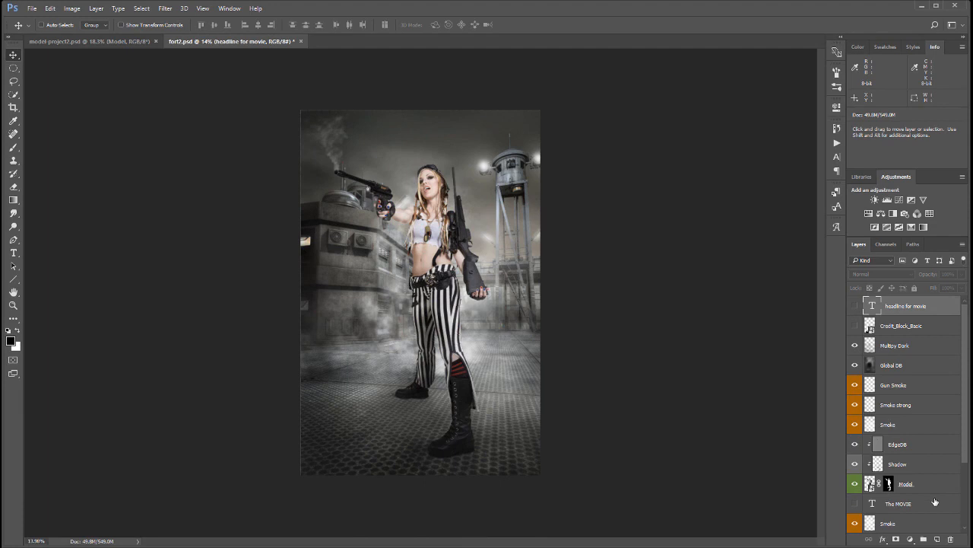
Step: Create a layer named "Extra overlay smoke" directly above the Gun Smoke layer and label it orange
click(934, 503)
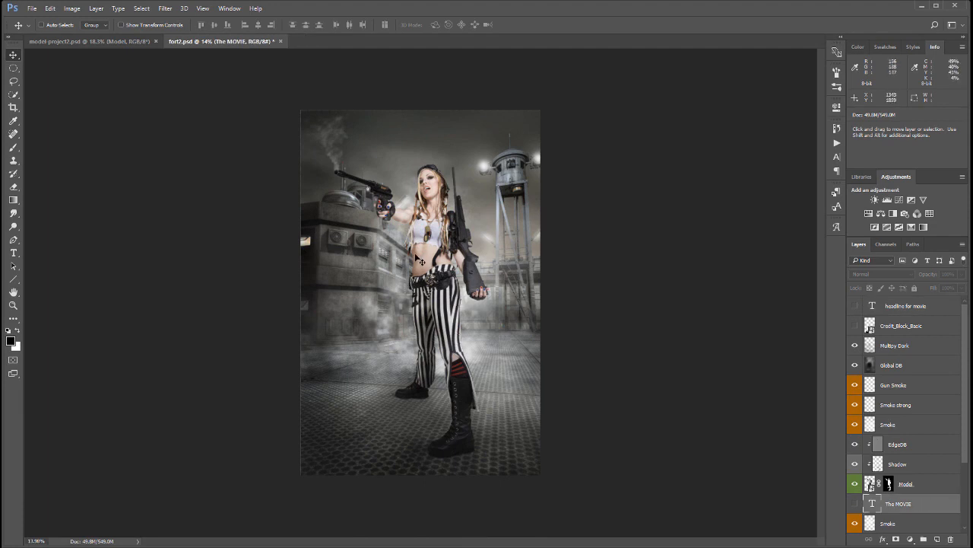
click(926, 345)
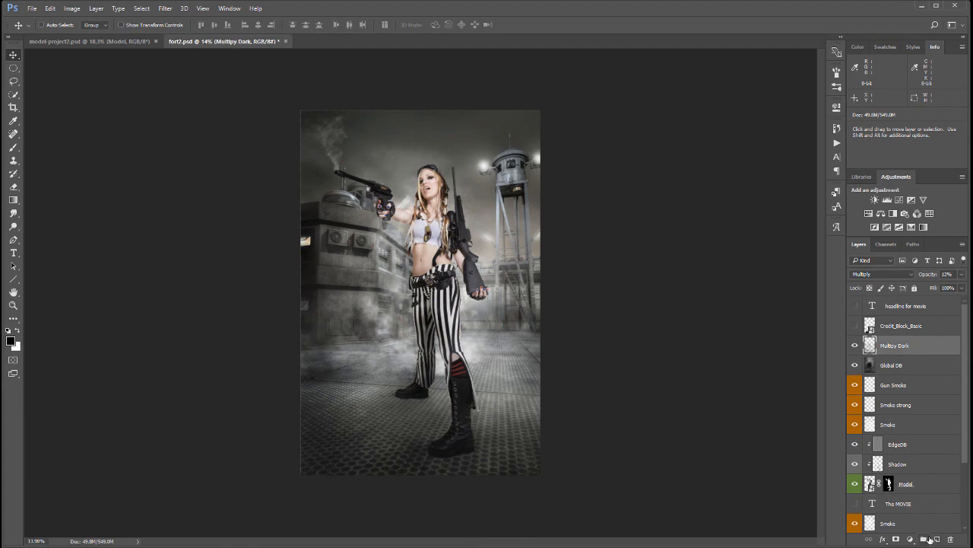
click(940, 388)
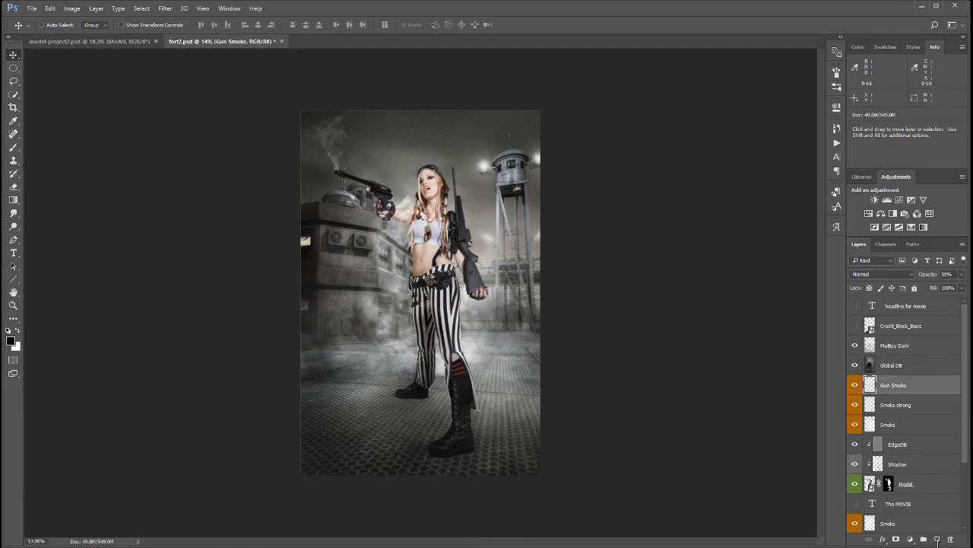
click(938, 540)
double_click(892, 385)
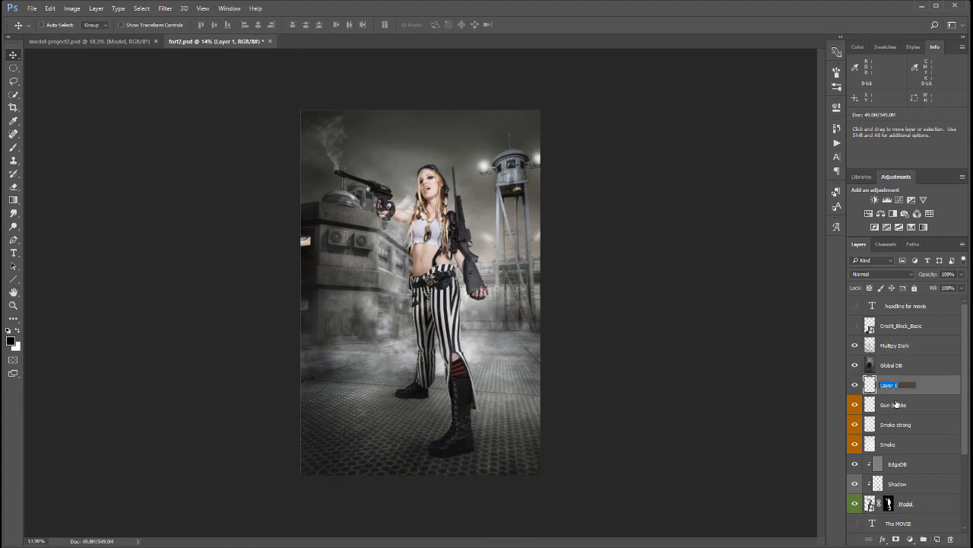
text(Extra overlay smoke)
click(954, 388)
right_click(954, 387)
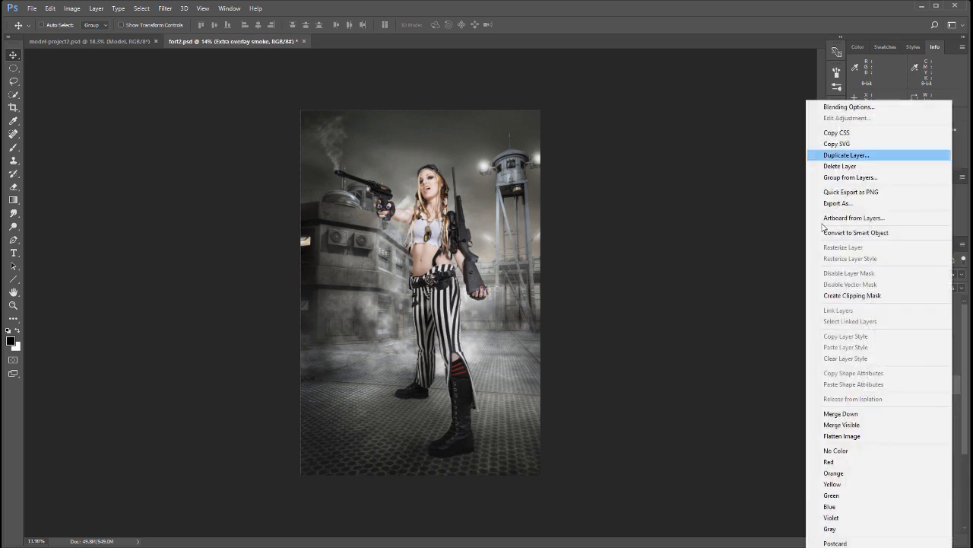
click(865, 472)
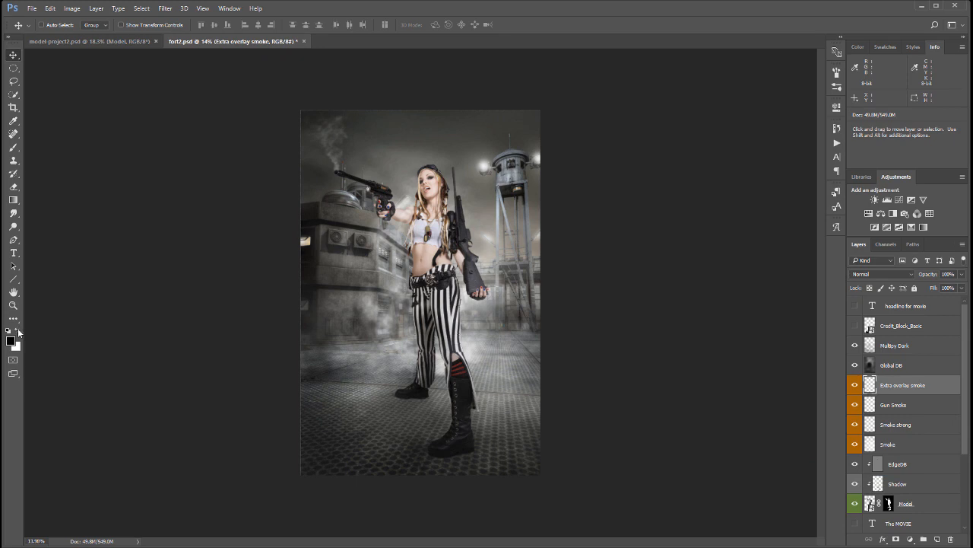
Step: Set up a white Brush with the 1108 px smoke tip, enlarged to 1900 px, at 100% opacity
click(19, 332)
click(15, 150)
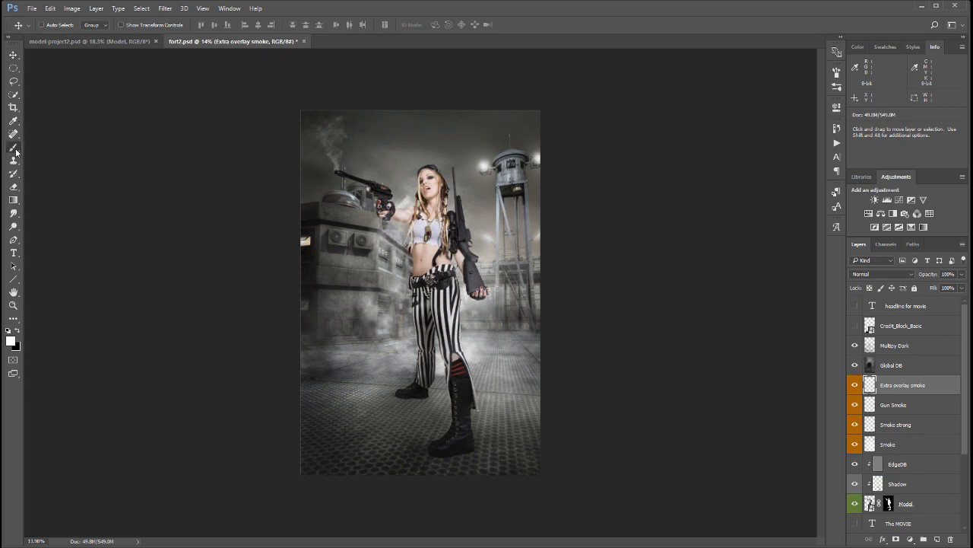
right_click(401, 224)
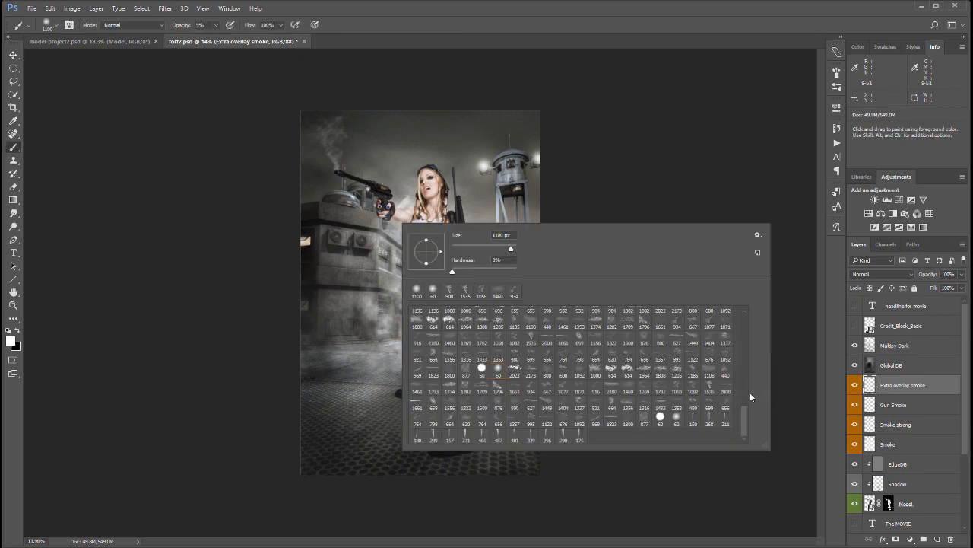
double_click(704, 380)
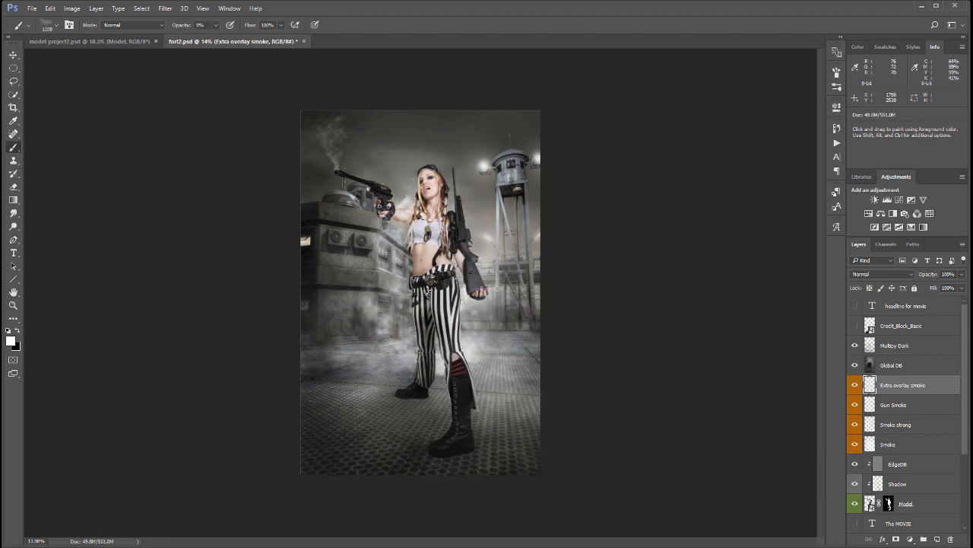
key(bracketright)
key(bracketright)
key(bracketright)
key(bracketright)
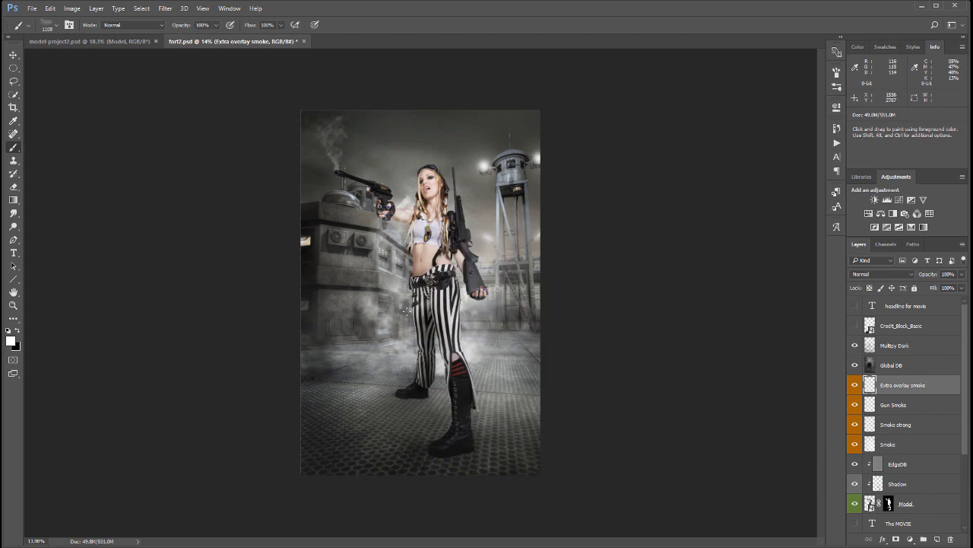
key(bracketright)
Step: Stamp smoke over the model's waist and legs, the building behind her and the ground beside her
click(409, 293)
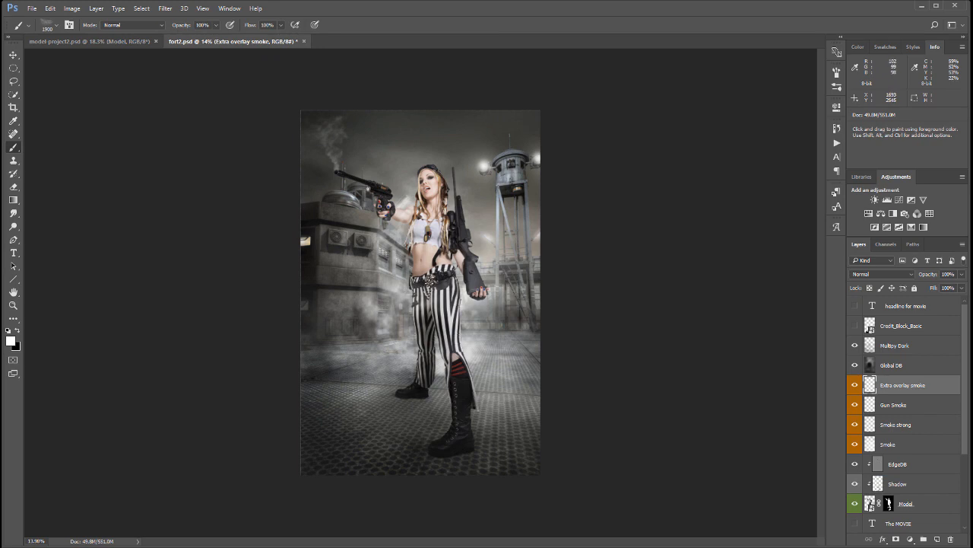
click(437, 269)
click(388, 314)
click(388, 309)
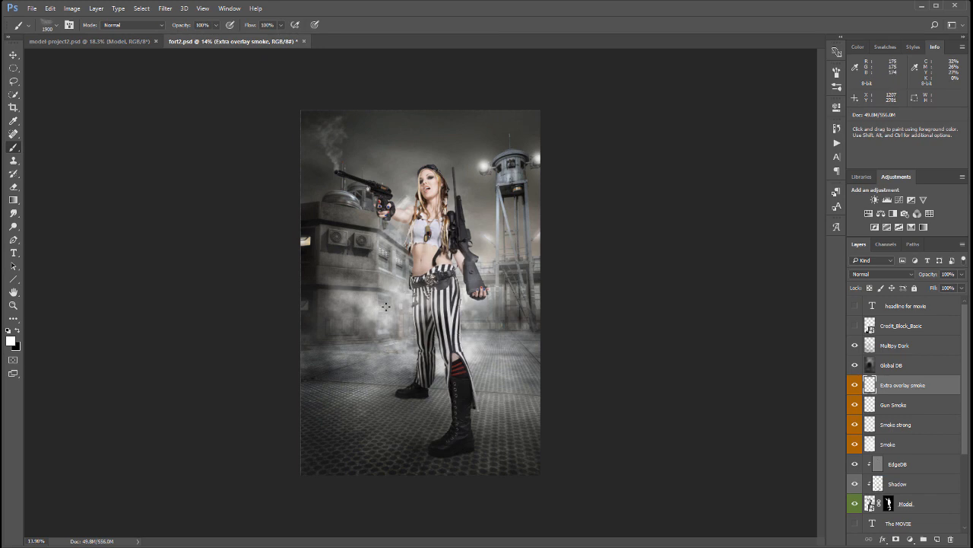
click(371, 262)
click(503, 343)
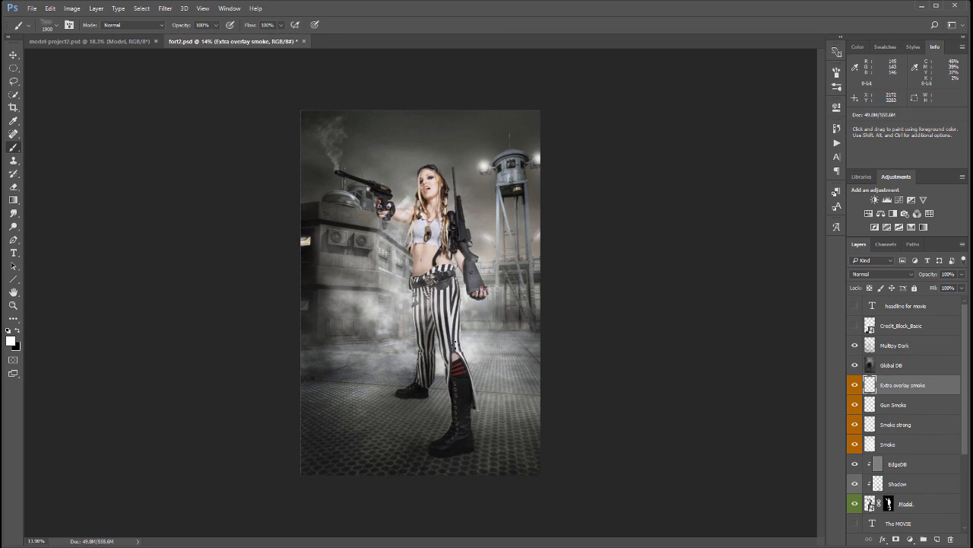
click(455, 345)
click(471, 270)
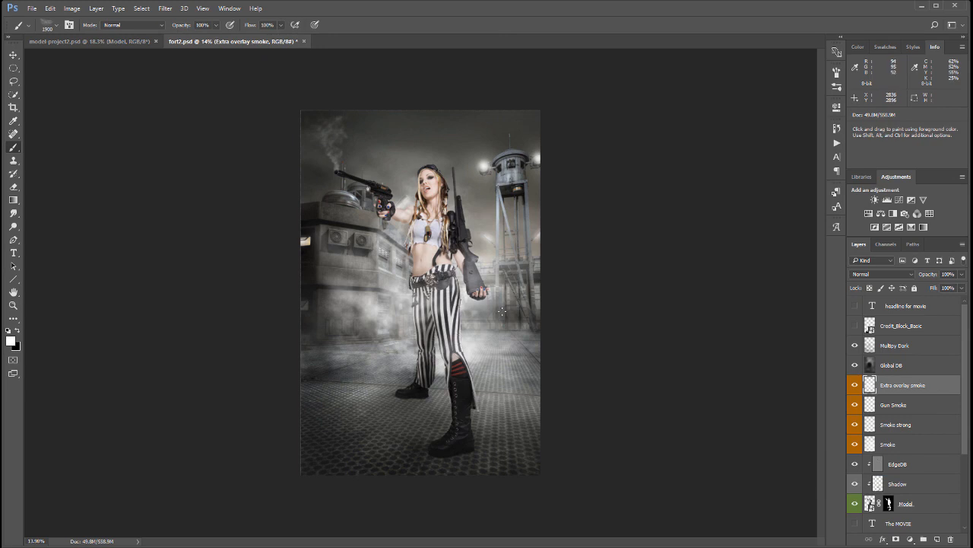
Step: Switch to the 1782 px smoke brush tip and stamp more smoke over the waist, the ground by the boots and the building's roof
right_click(442, 286)
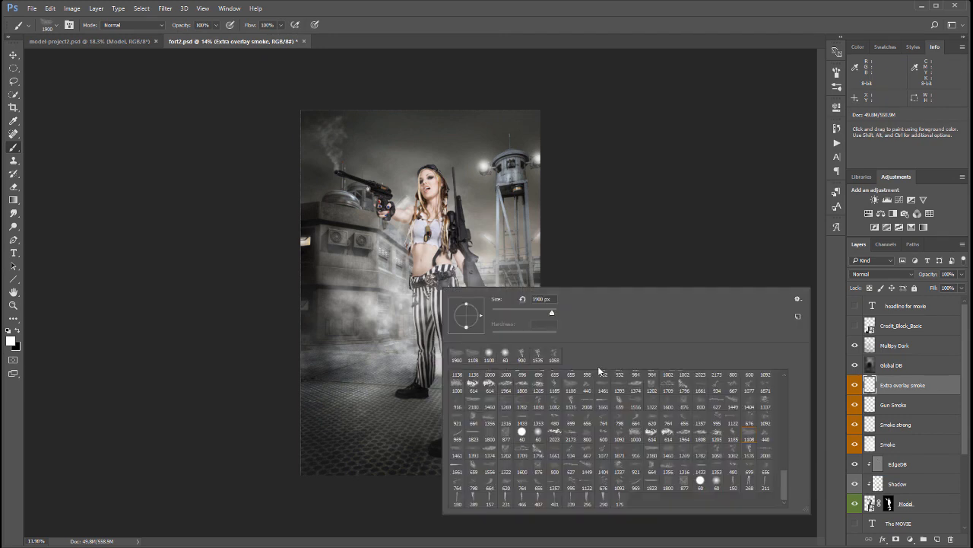
click(706, 453)
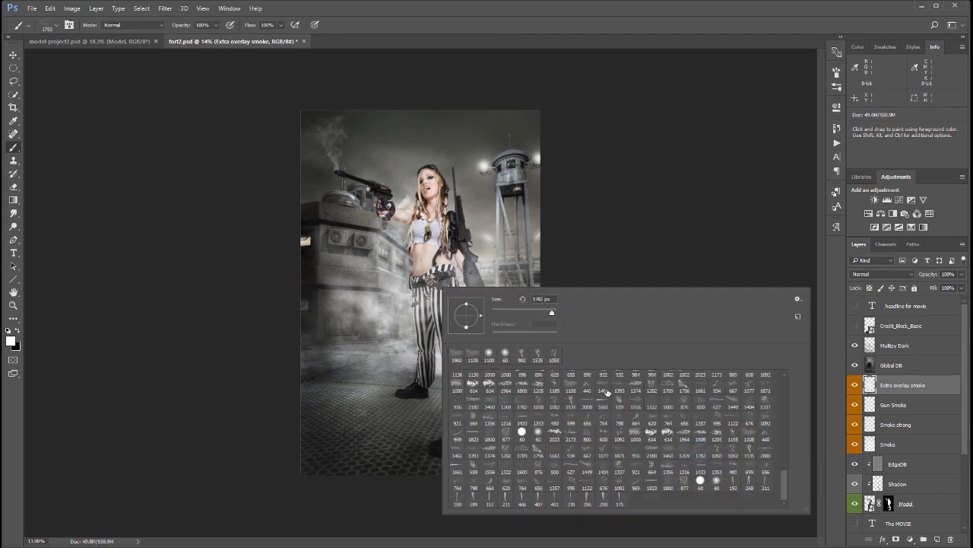
click(403, 284)
click(449, 277)
click(449, 278)
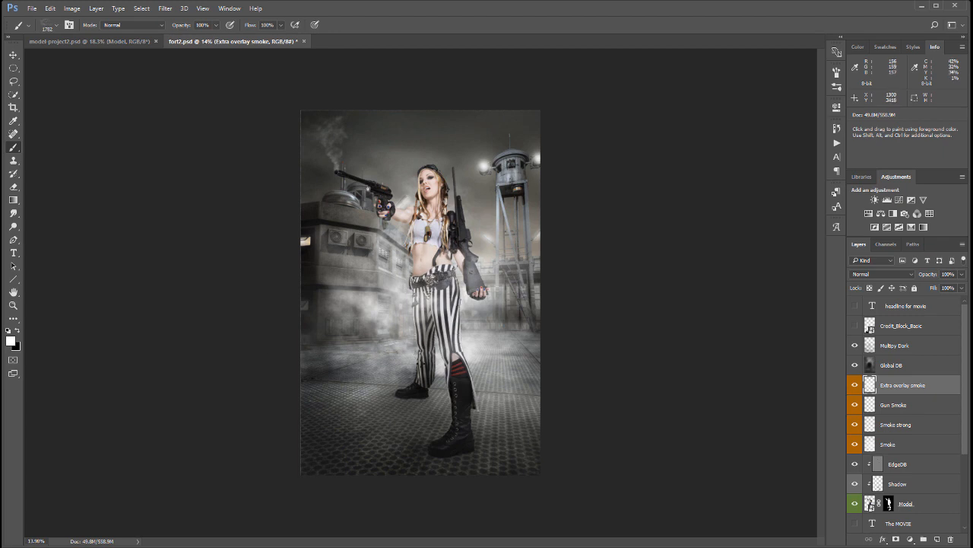
click(531, 384)
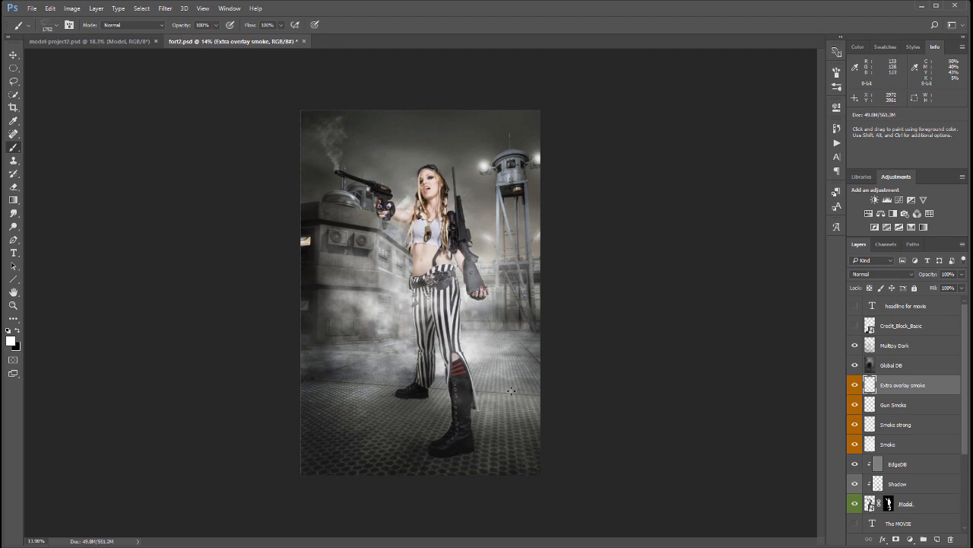
click(531, 384)
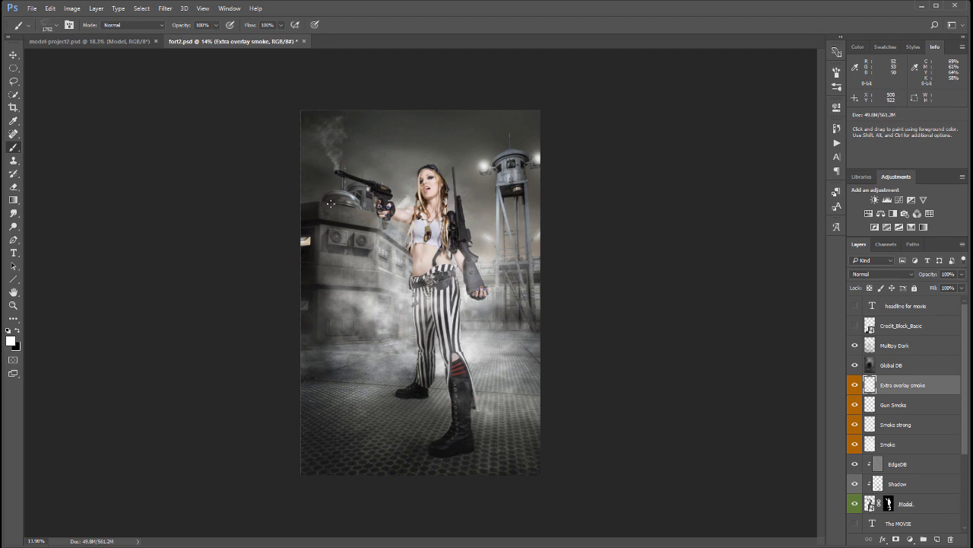
click(341, 221)
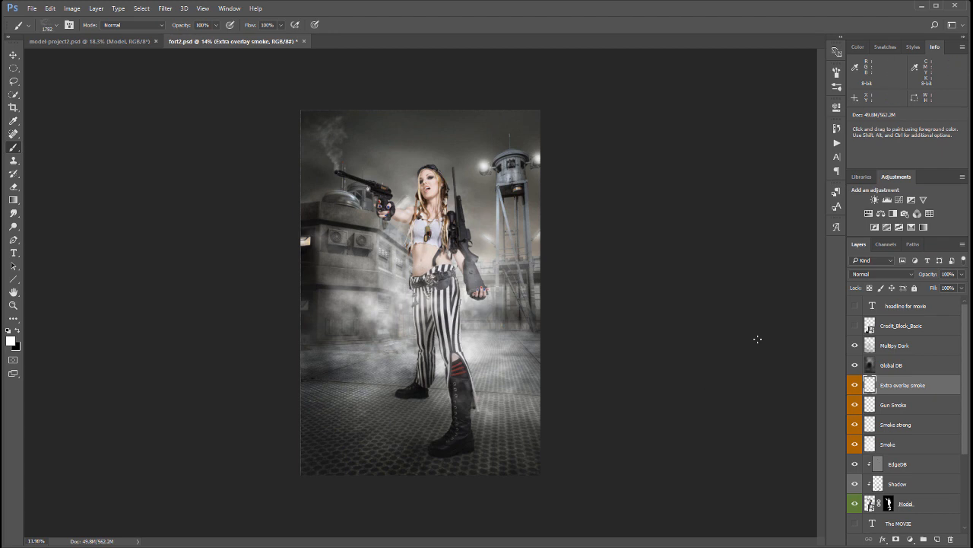
Step: Place the paper-cracks texture above the Multipy Dark layer and stretch it to cover the whole canvas
click(931, 352)
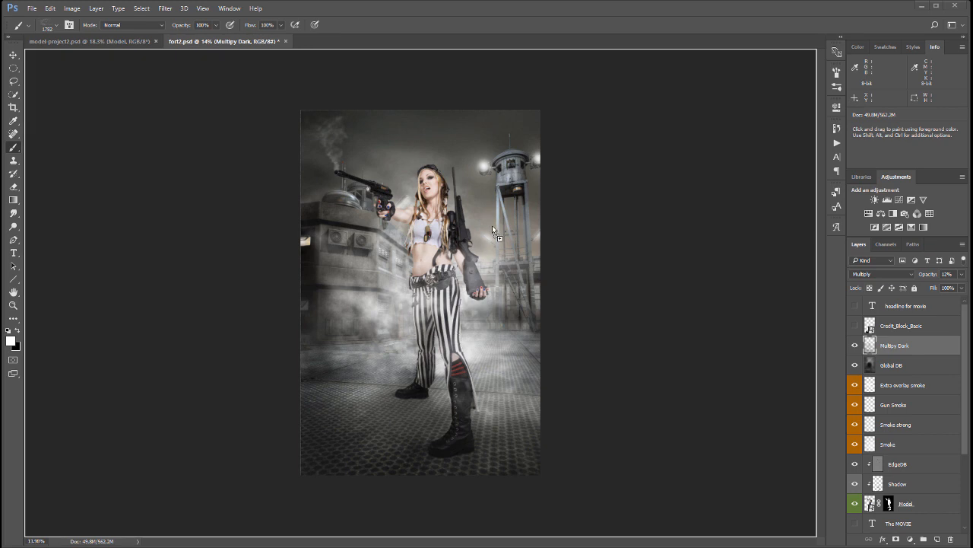
drag(376, 208, 407, 209)
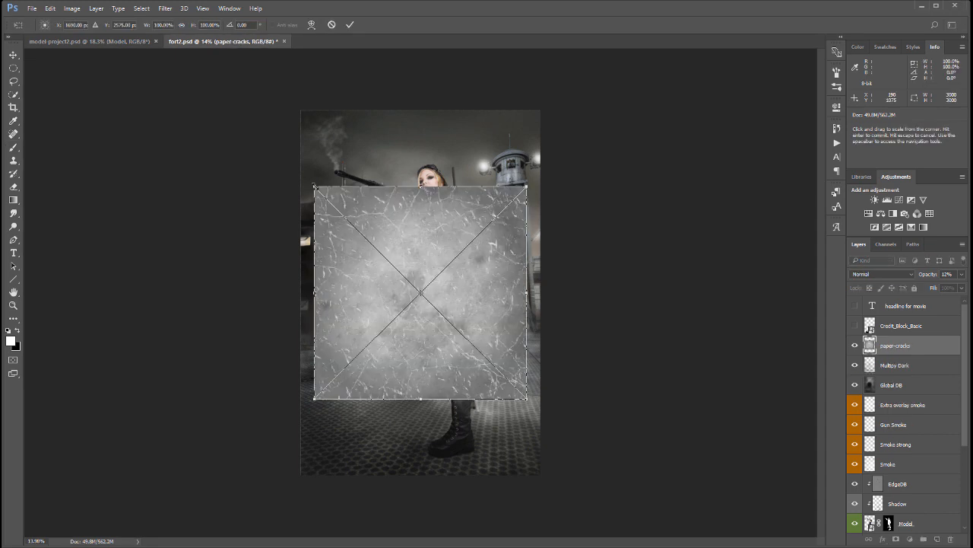
drag(314, 185, 296, 111)
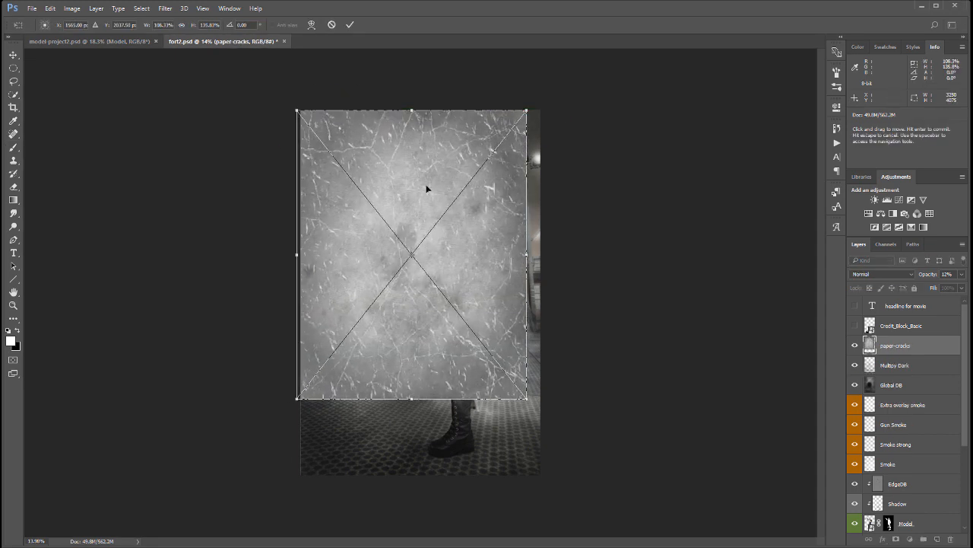
drag(526, 396, 541, 474)
key(b)
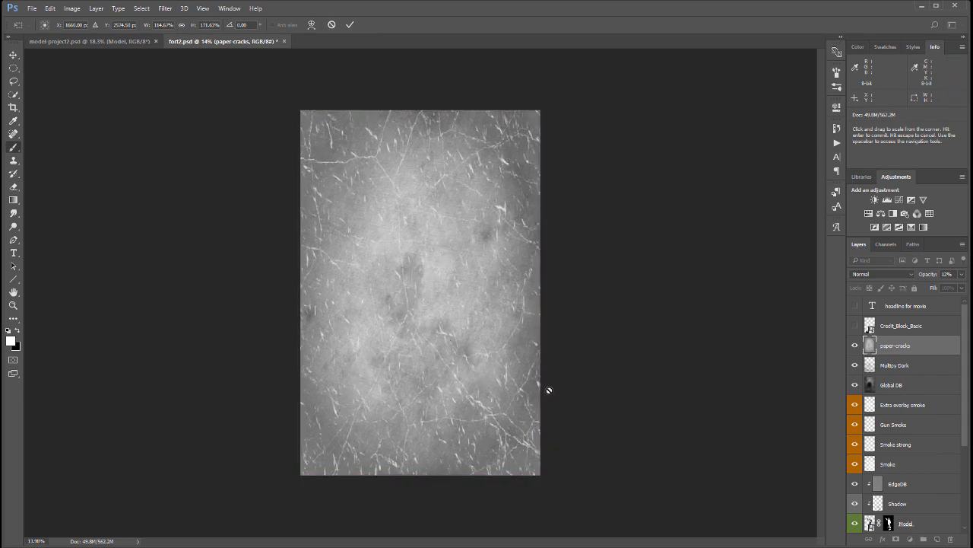
Step: Try the Multiply blend mode on the paper-cracks layer and delete the layer
click(905, 274)
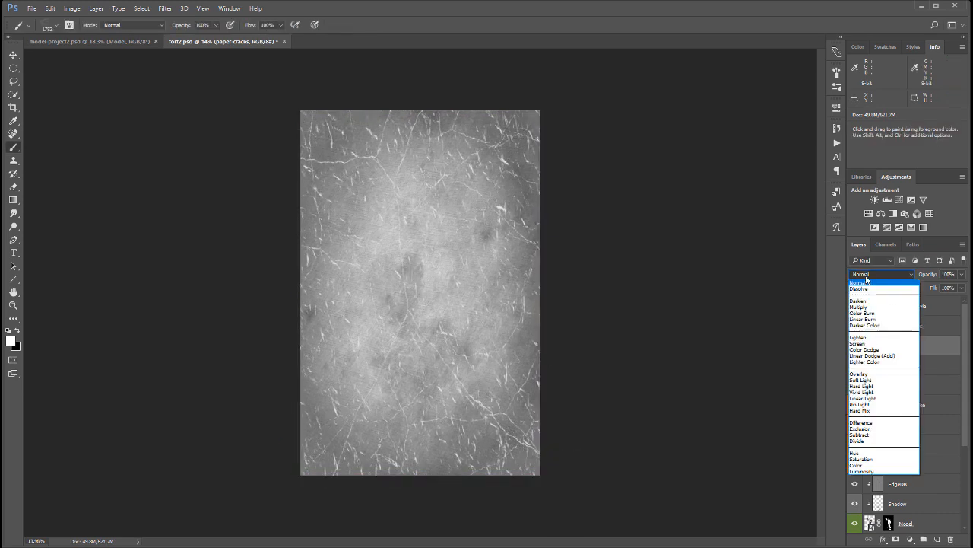
click(871, 308)
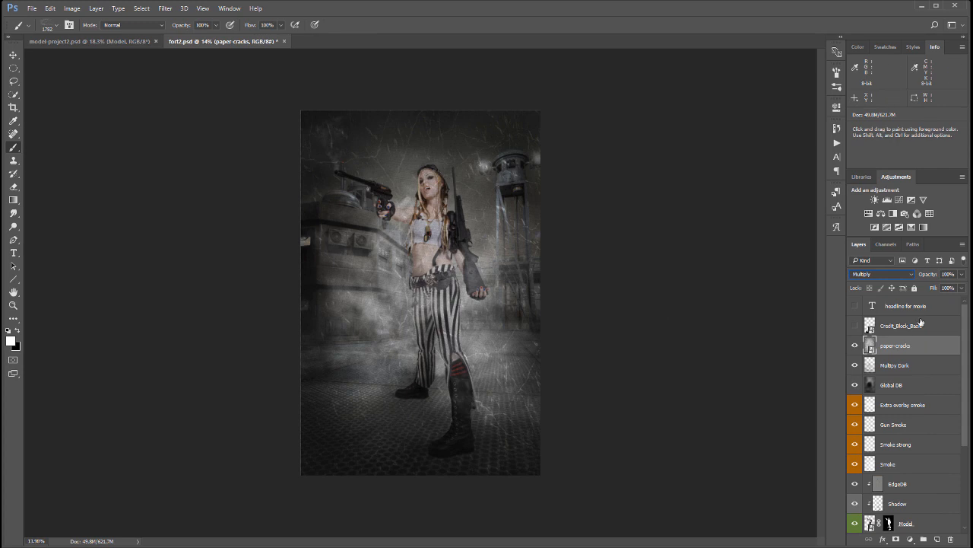
drag(916, 347, 950, 538)
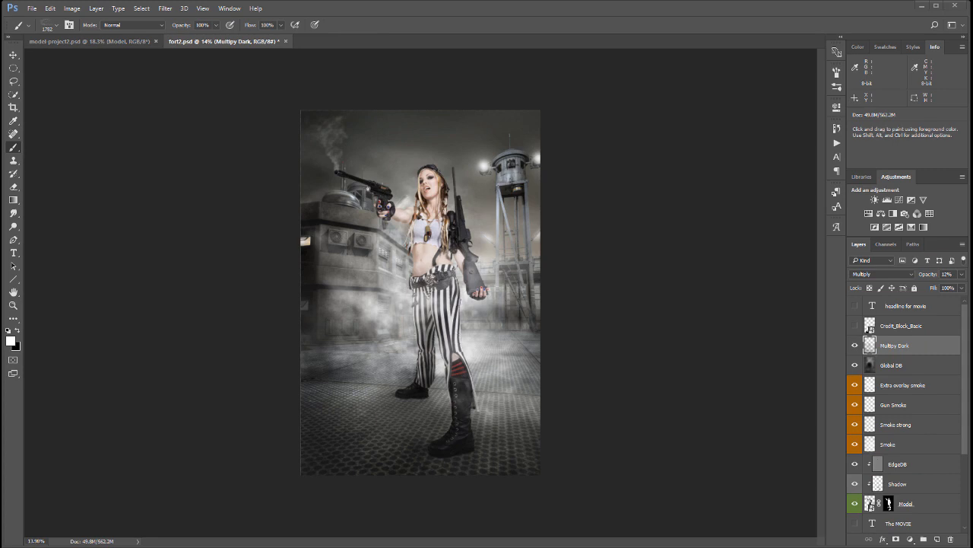
Step: Place the LS_metal5 rust texture above the Multipy Dark layer and stretch it to fill the whole canvas
drag(77, 264, 411, 240)
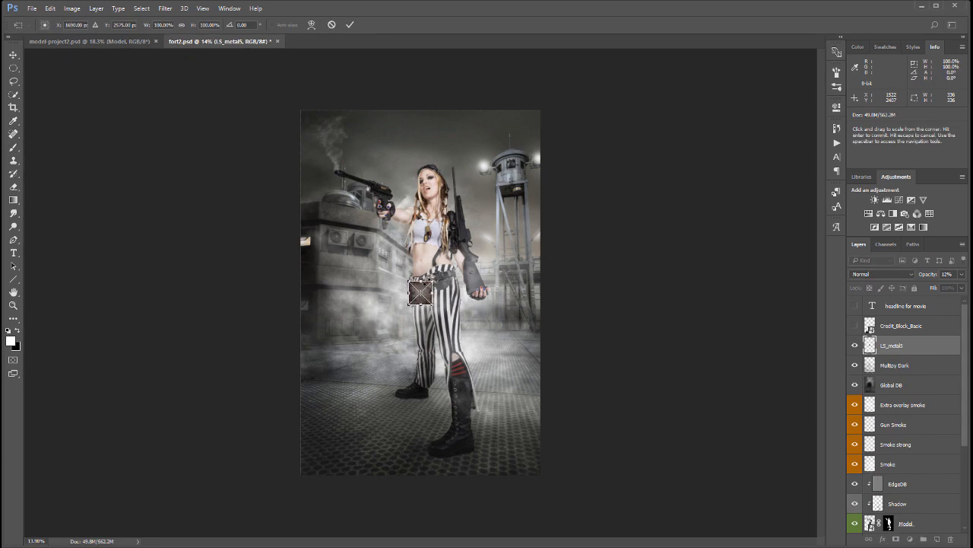
drag(432, 281, 540, 110)
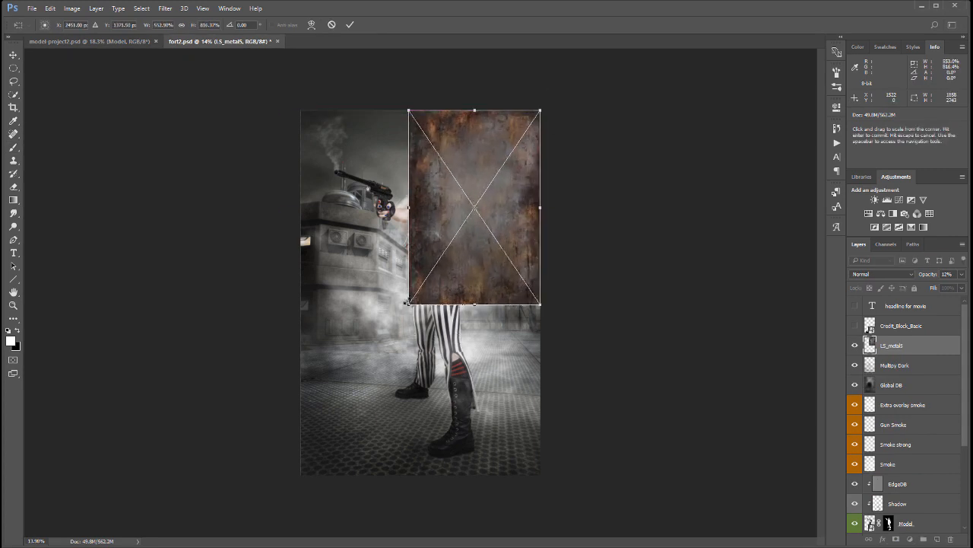
drag(407, 302, 304, 467)
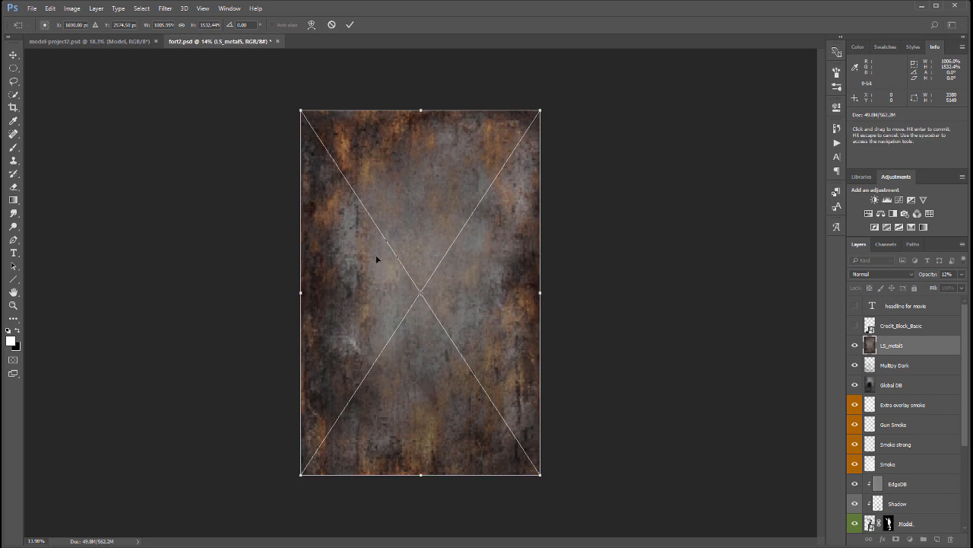
key(b)
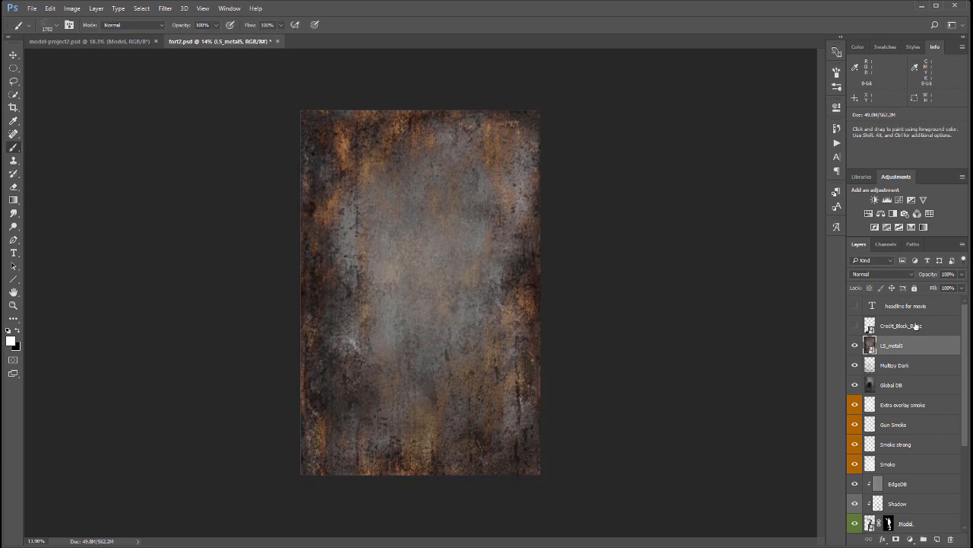
Step: Apply a Black & White adjustment to the LS_metal5 texture with Reds at 47%
click(72, 9)
mouse_move(92, 34)
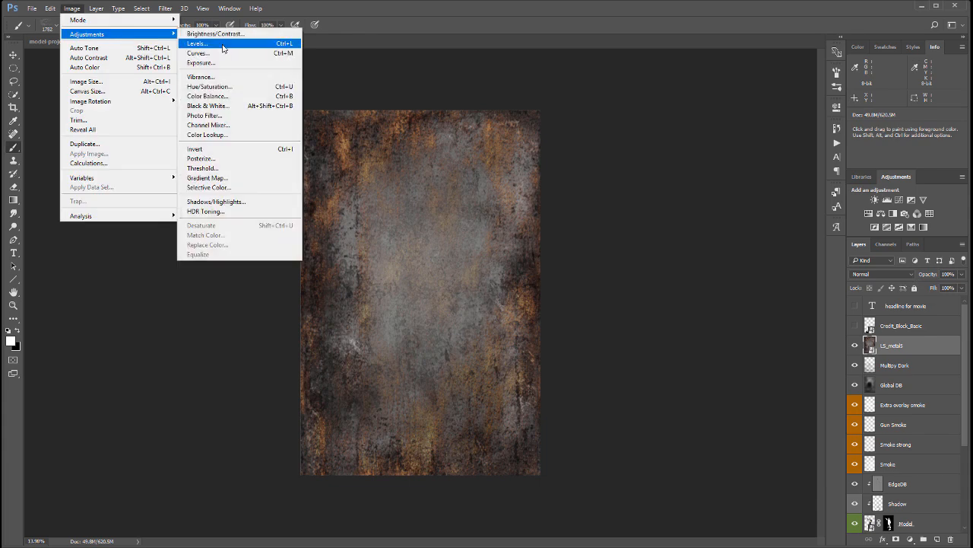
click(230, 106)
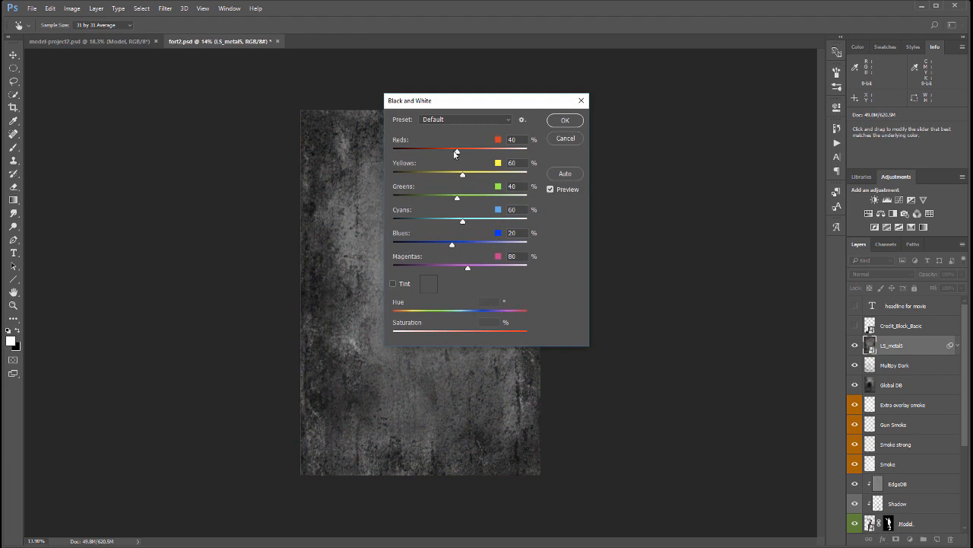
mouse_move(456, 153)
mouse_down()
mouse_move(481, 147)
mouse_move(460, 150)
mouse_up()
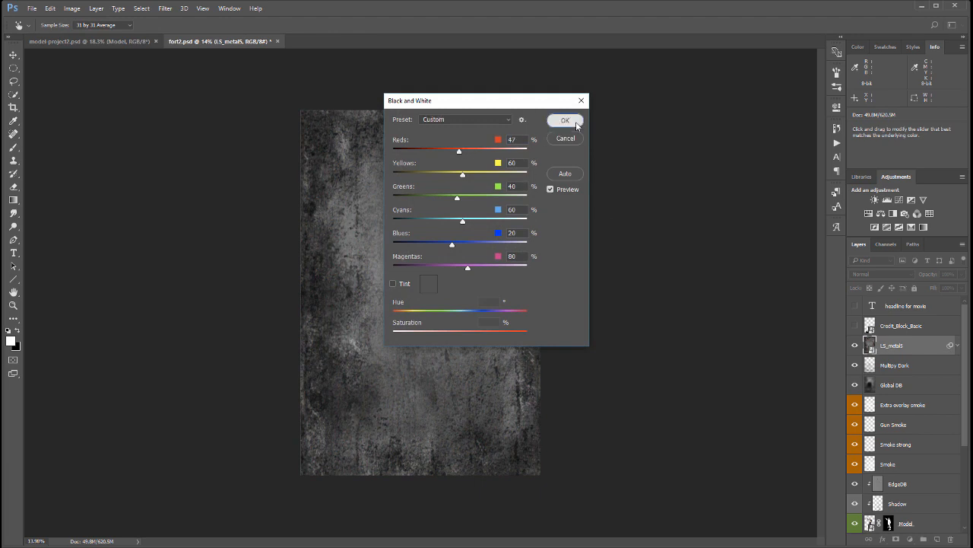
click(576, 125)
Step: Sharpen the LS_metal5 texture with an Unsharp Mask at an amount of 413%
click(165, 9)
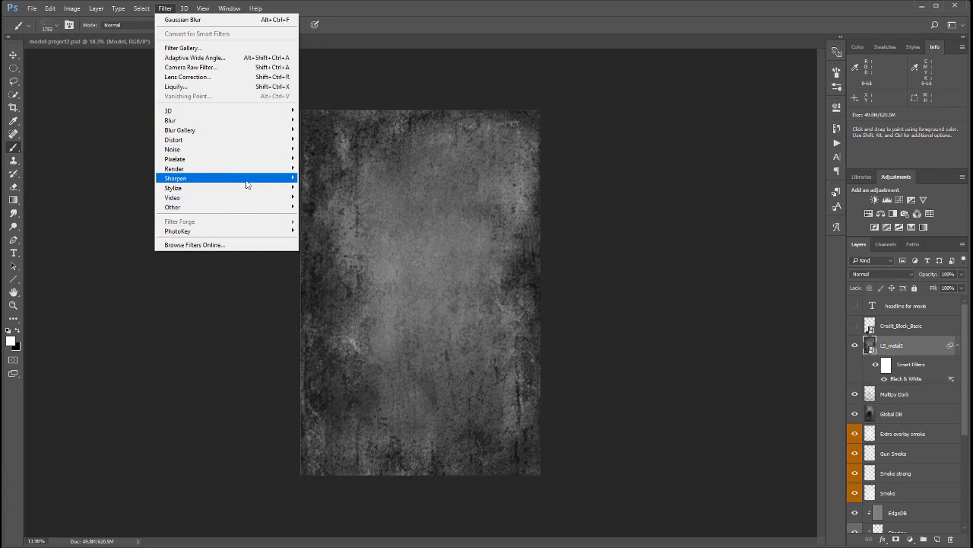
mouse_move(247, 184)
click(327, 227)
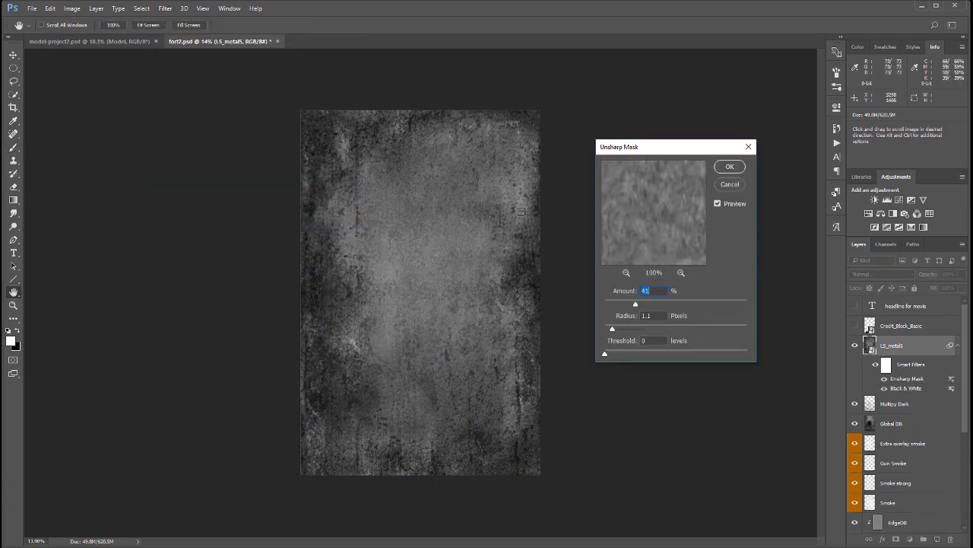
drag(644, 305, 732, 306)
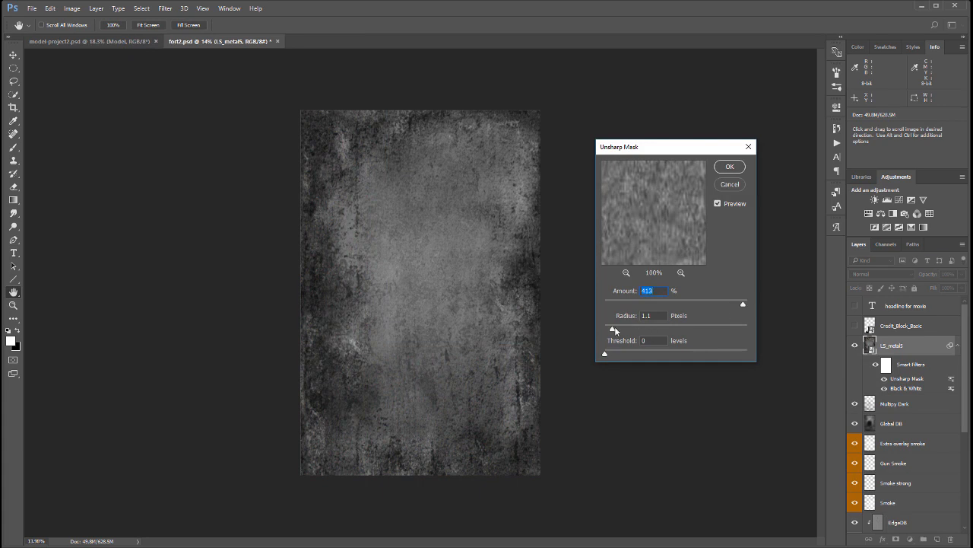
drag(614, 328, 613, 329)
click(728, 168)
key(b)
Step: Try the Multiply and Soft Light blend modes on the LS_metal5 layer
click(909, 274)
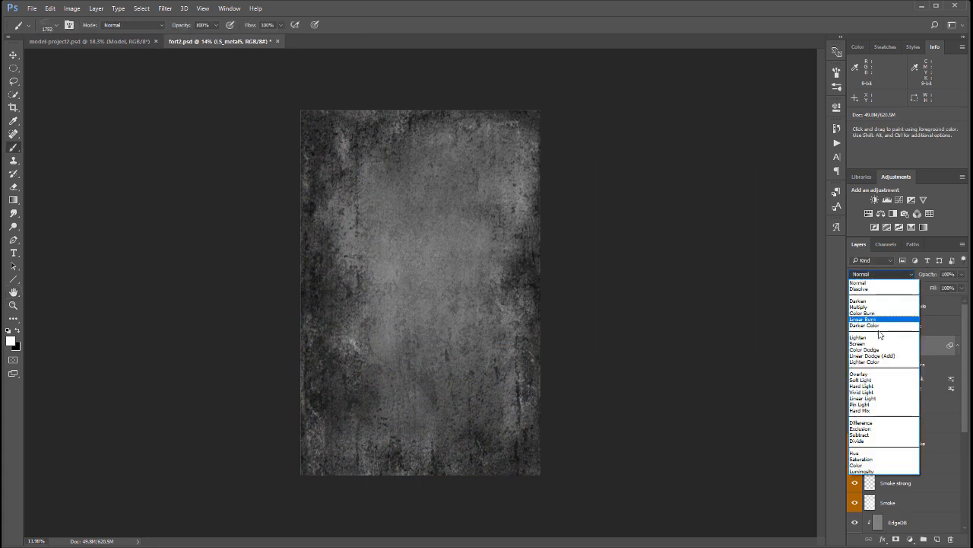
click(885, 307)
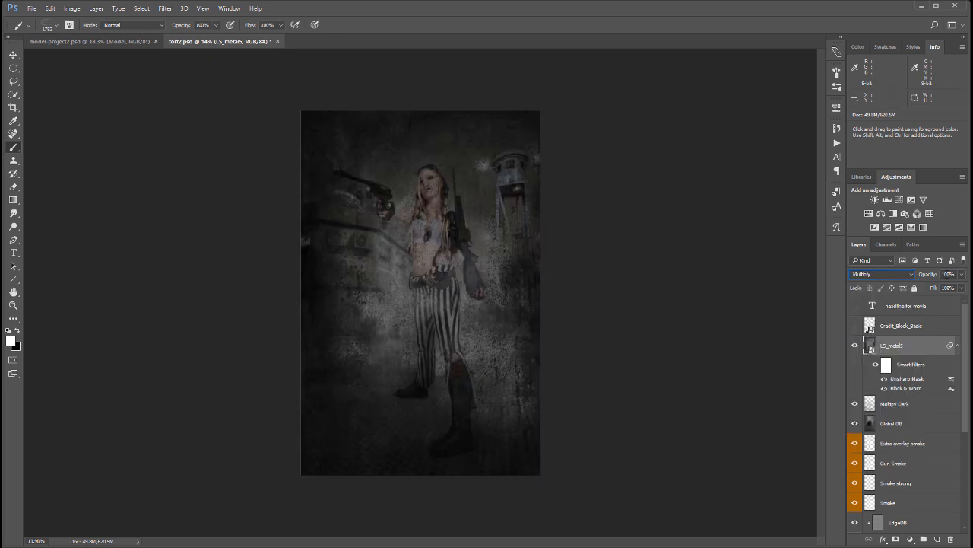
click(911, 275)
click(873, 381)
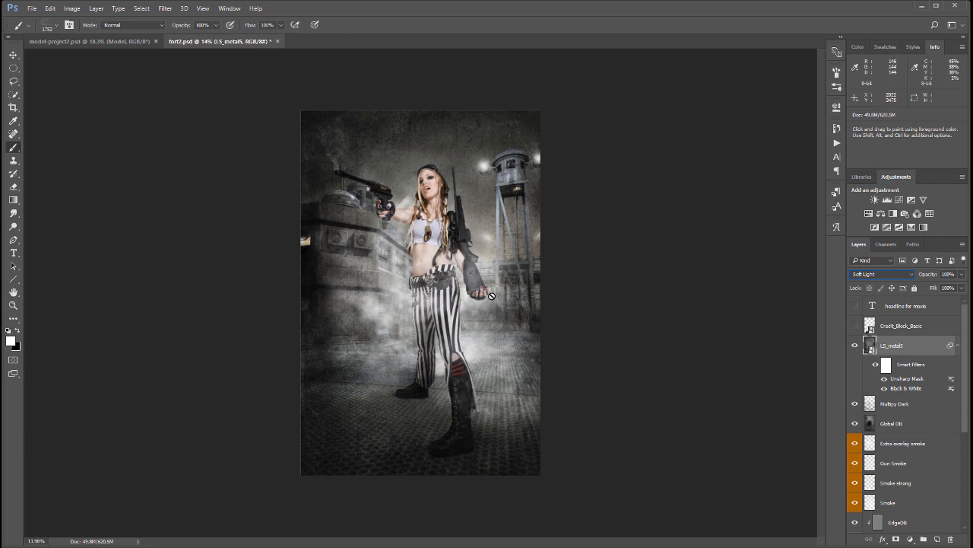
Step: Set the LS_metal5 layer's blend mode to Multiply and reduce its opacity to 17%
click(915, 276)
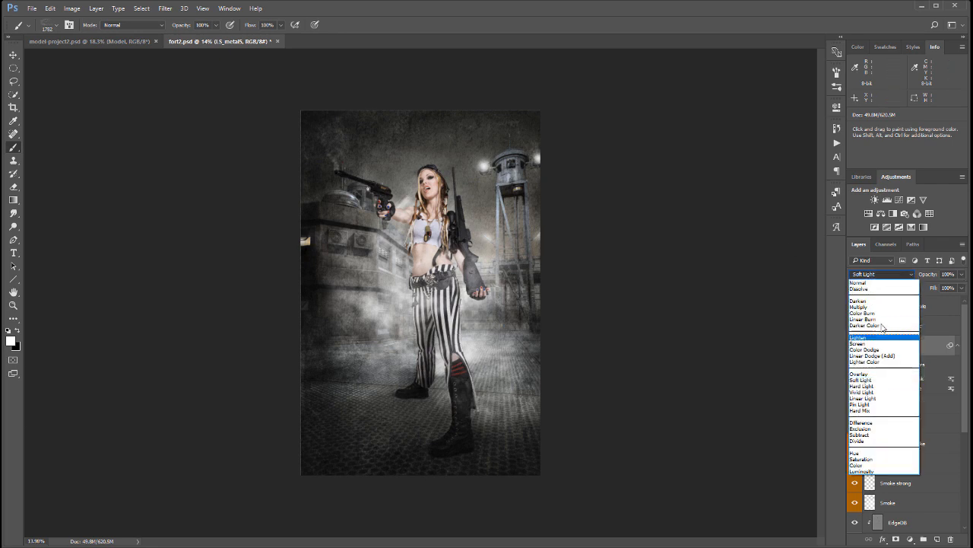
click(925, 299)
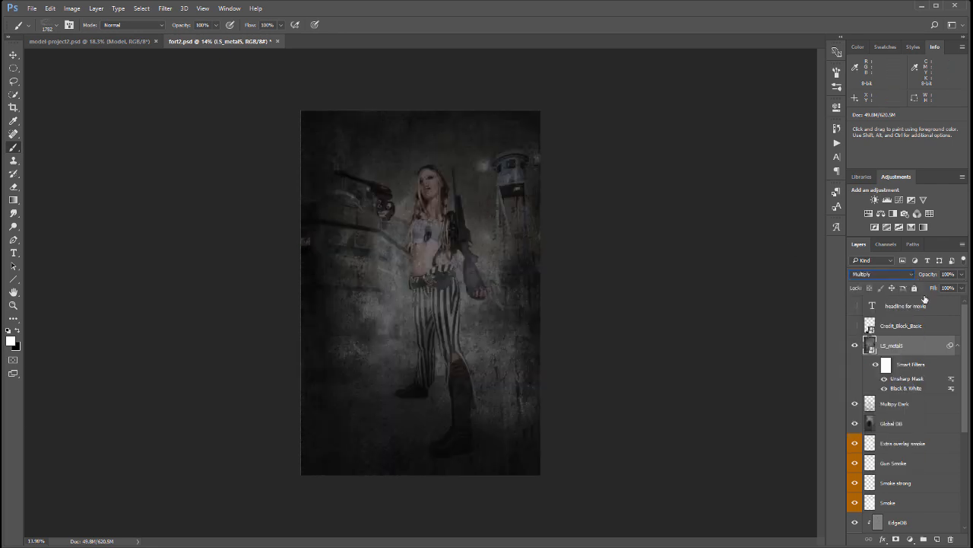
click(961, 275)
drag(962, 289, 922, 287)
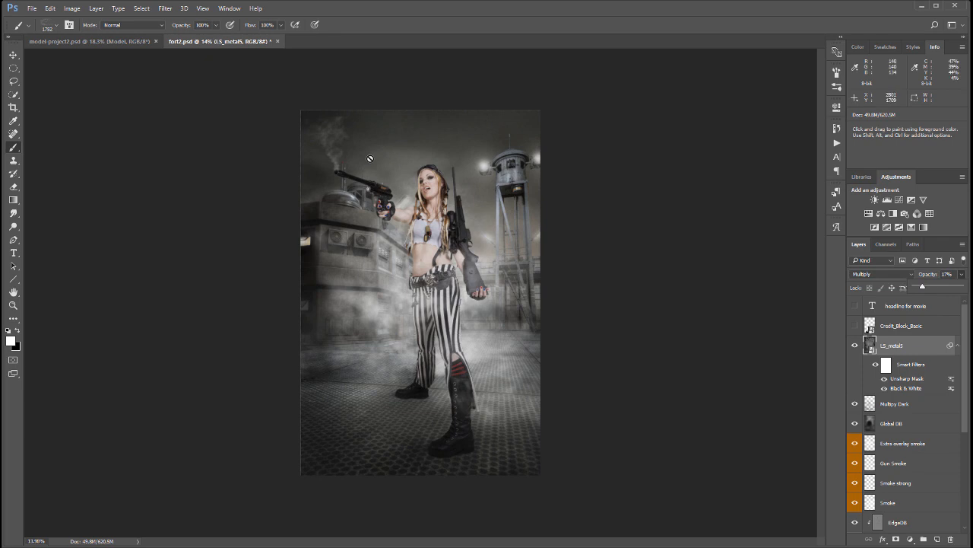
Step: Add a Curves adjustment layer above the LS_metal5 layer and set its blend mode to Color
click(914, 344)
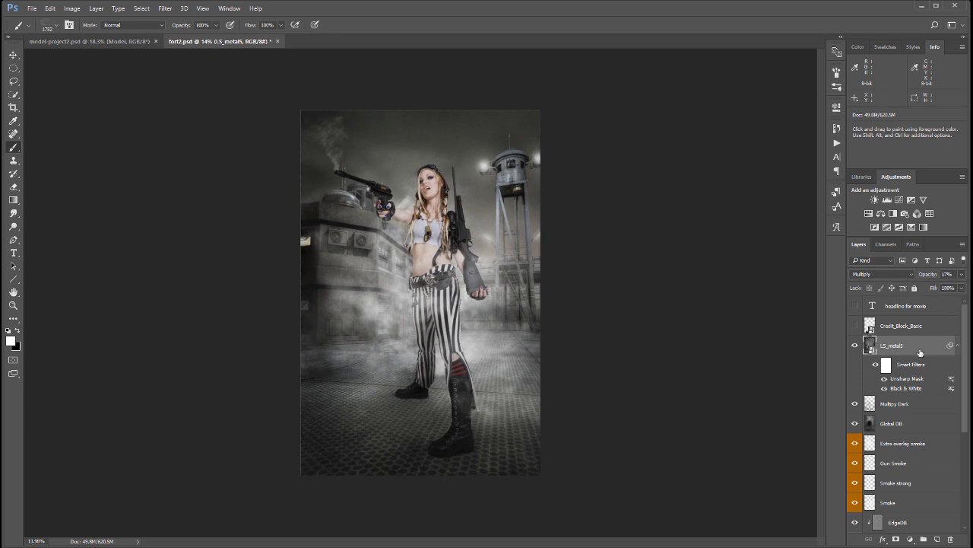
click(911, 539)
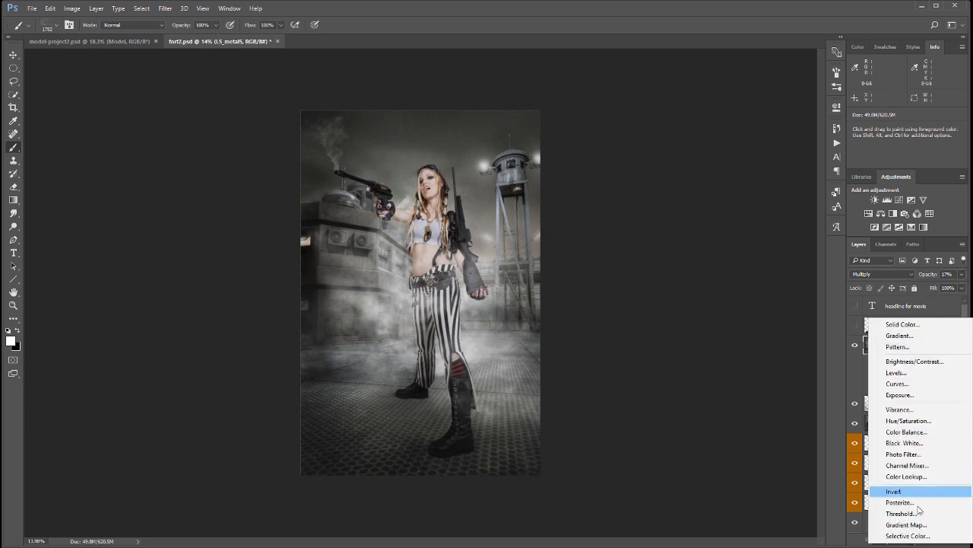
click(929, 383)
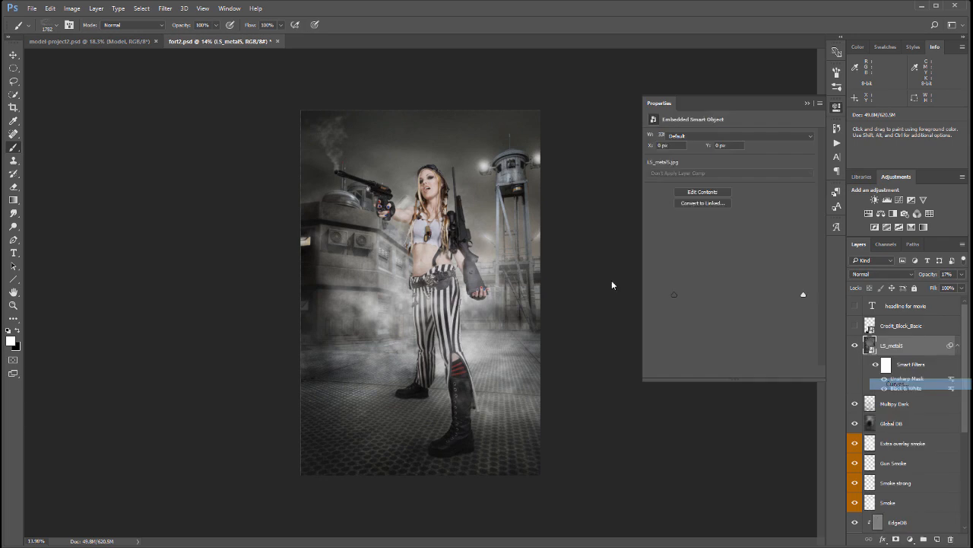
click(903, 275)
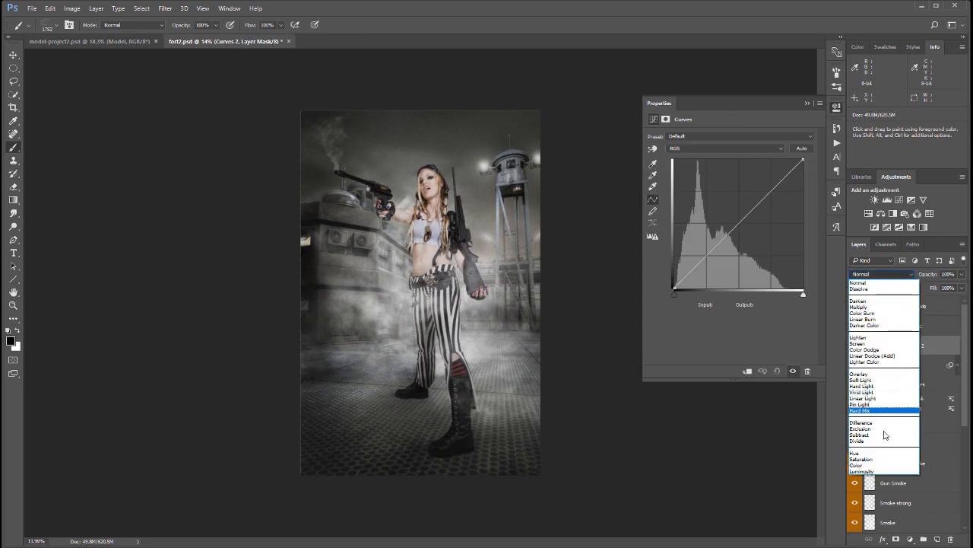
click(890, 464)
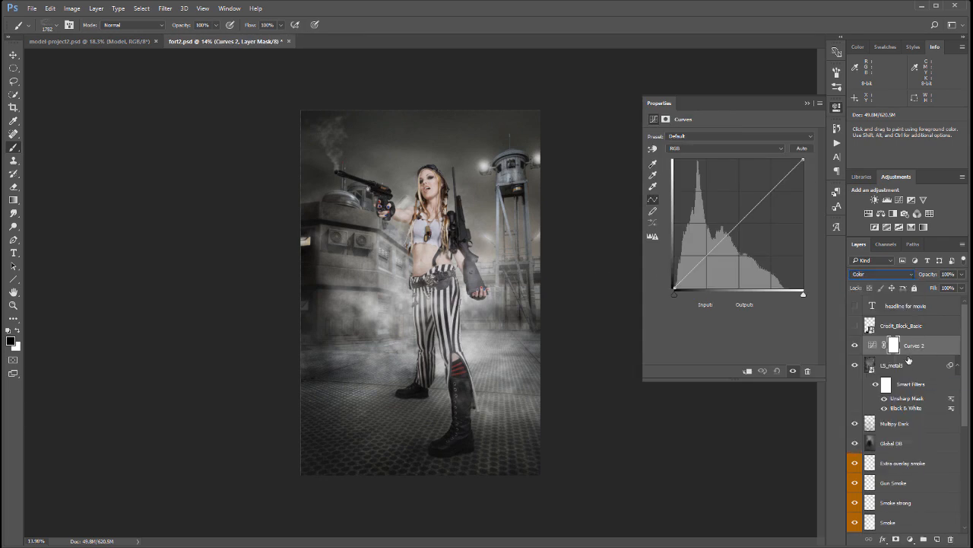
Step: Rename the new Curves layer as Color and give it a violet label
double_click(917, 345)
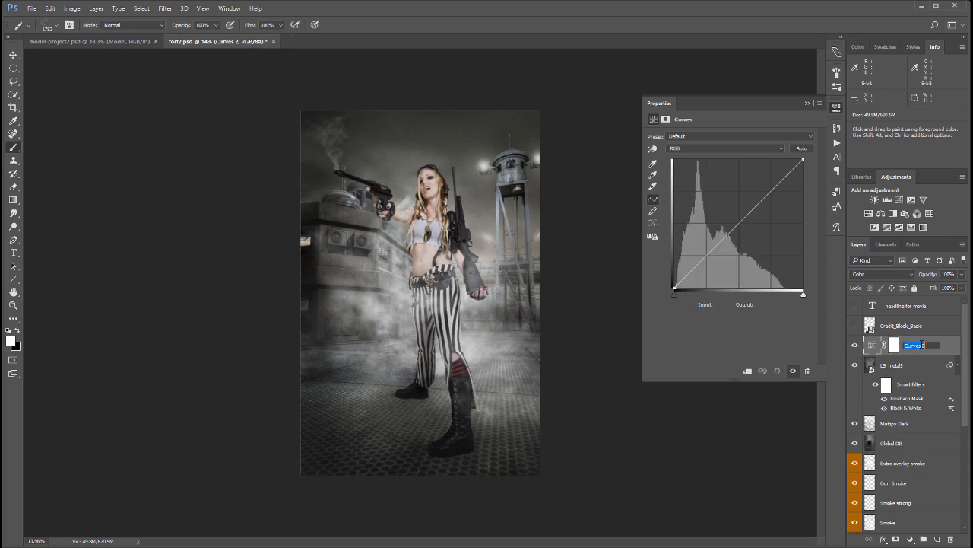
text(Color)
key(Return)
right_click(922, 345)
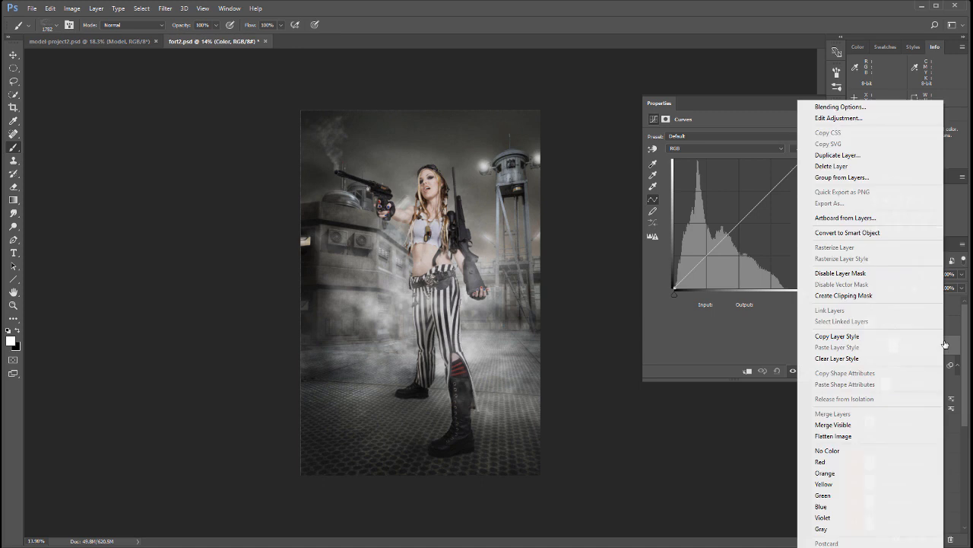
click(842, 518)
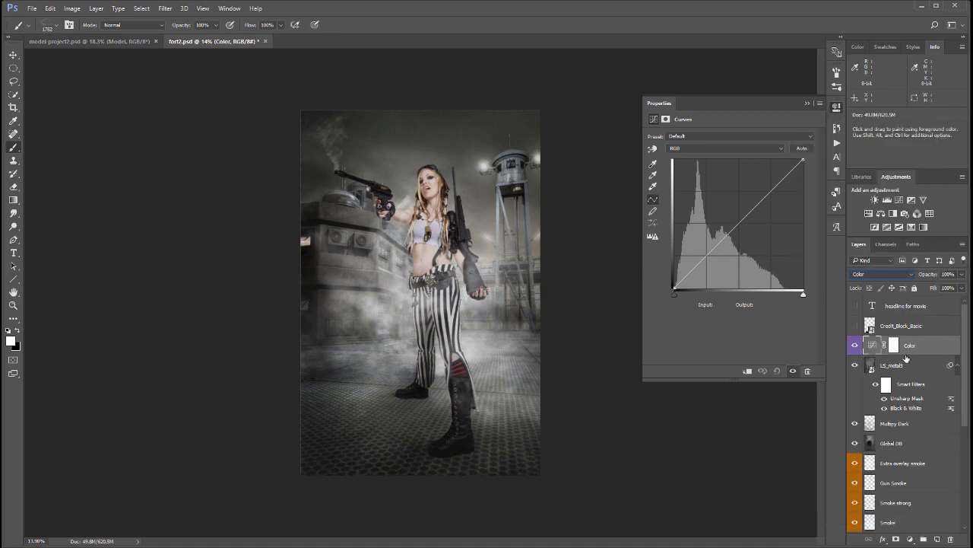
Step: Raise the Color layer's Blue curve black point to output 24 and lower a midtone point to input 148, output 138
click(684, 149)
click(720, 177)
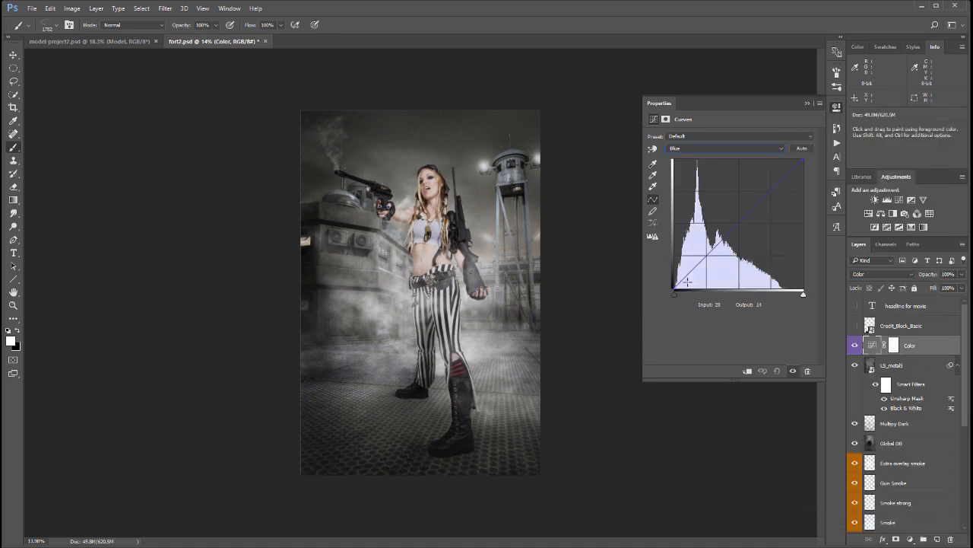
drag(674, 286, 673, 275)
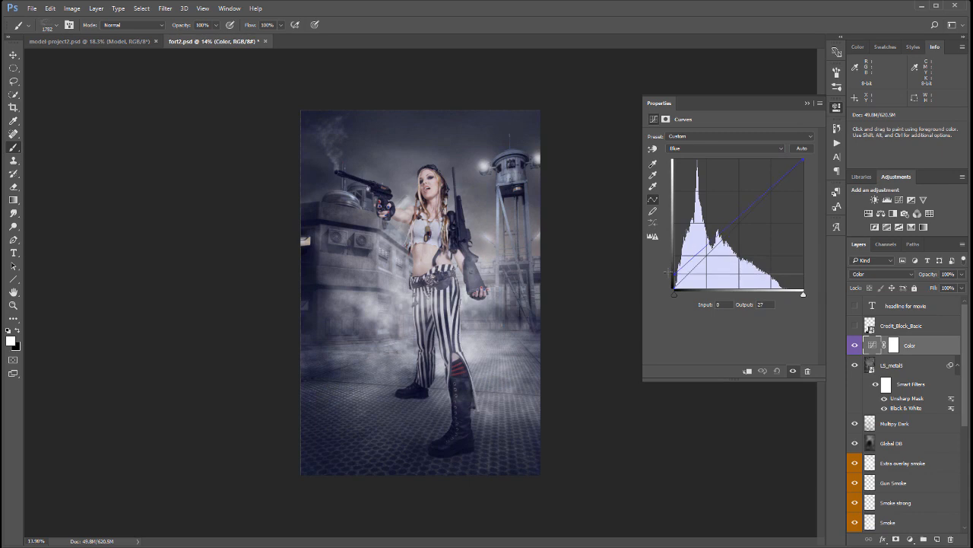
drag(749, 208, 749, 219)
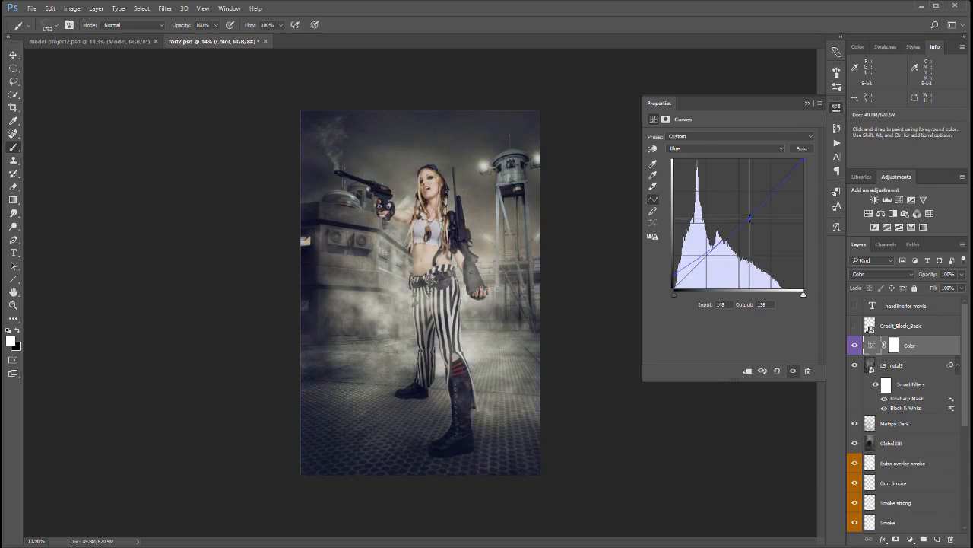
drag(674, 272, 675, 276)
Step: Shape the Color layer's Red curve with the black point at input 12, a shadow point at 63/59 and an upper anchor point
click(709, 143)
click(698, 163)
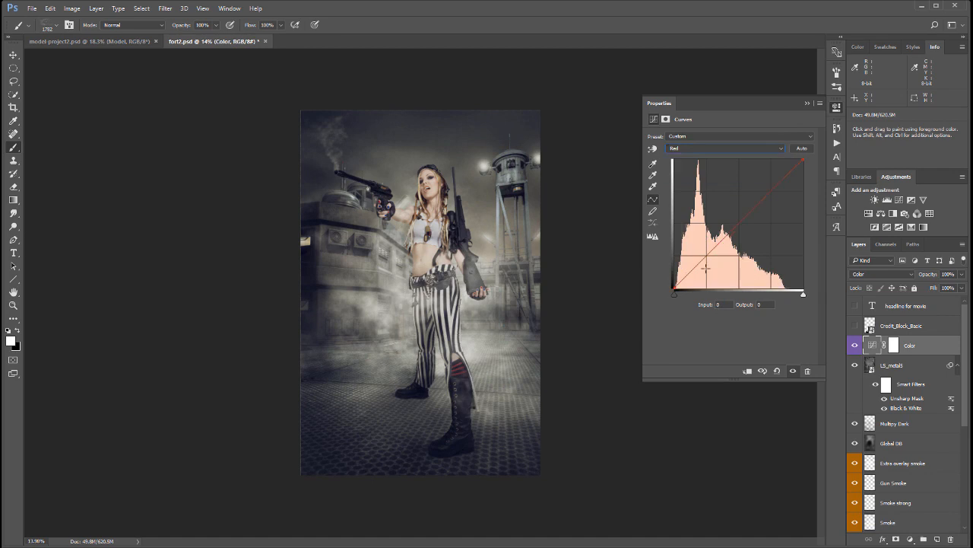
drag(676, 287, 682, 288)
click(704, 257)
click(755, 206)
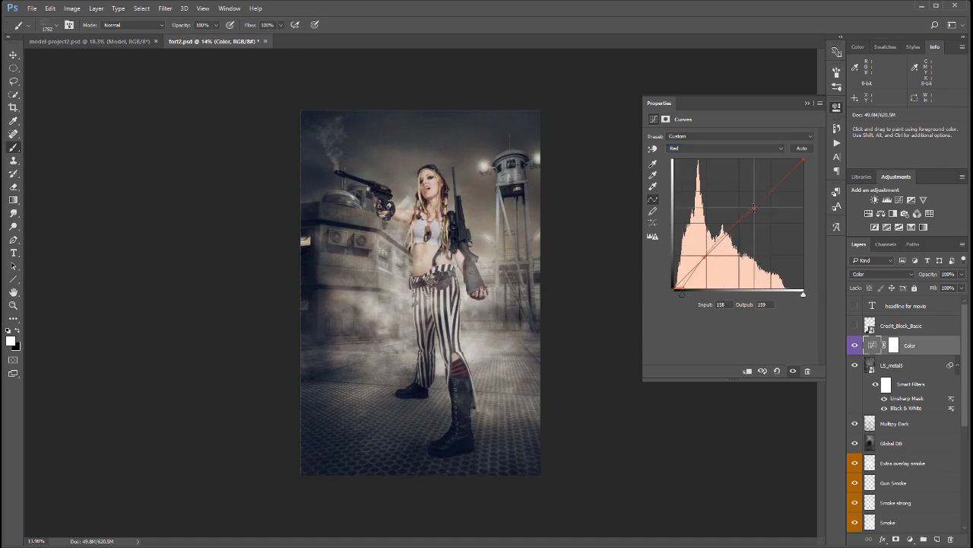
click(705, 258)
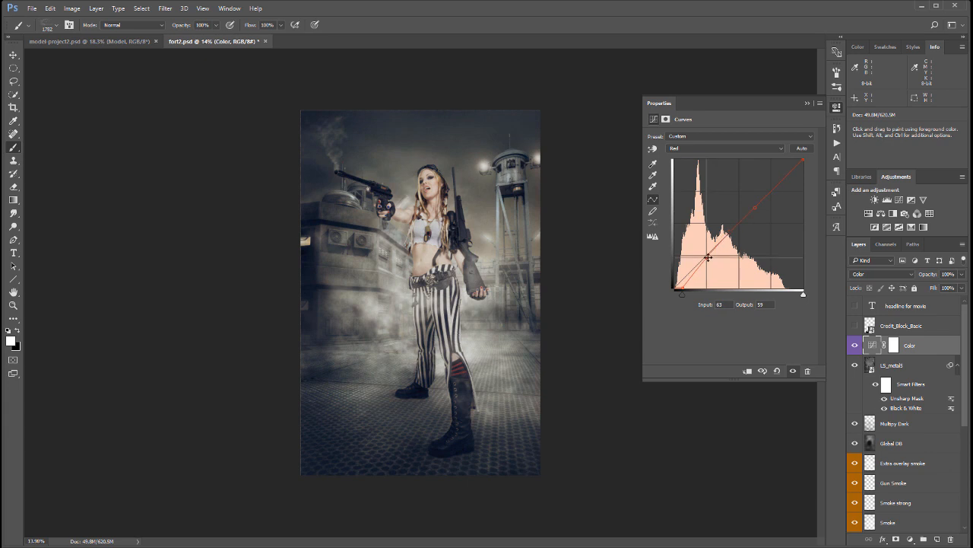
click(758, 208)
drag(683, 288, 680, 288)
Step: Lower the Blue curve's black point to output 17 and show the Green curve
click(699, 150)
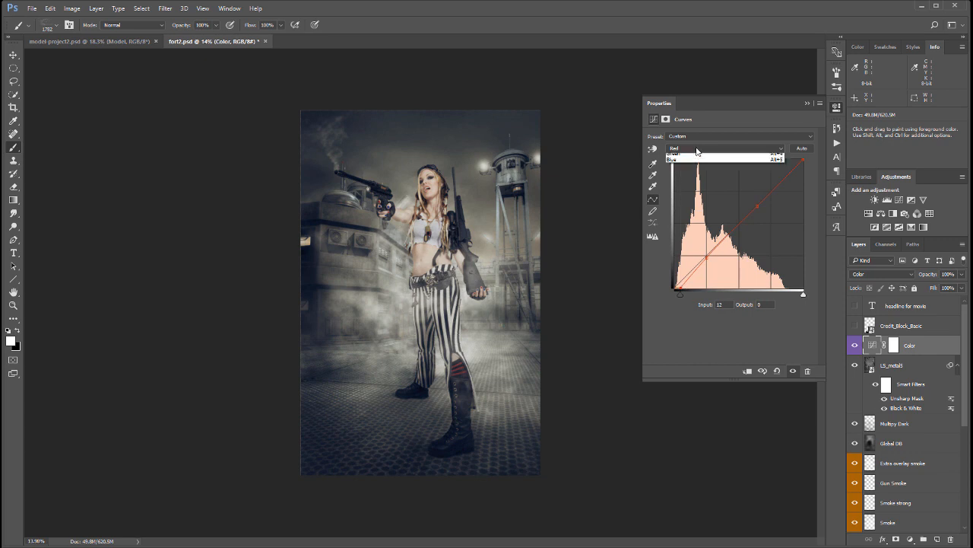
click(691, 176)
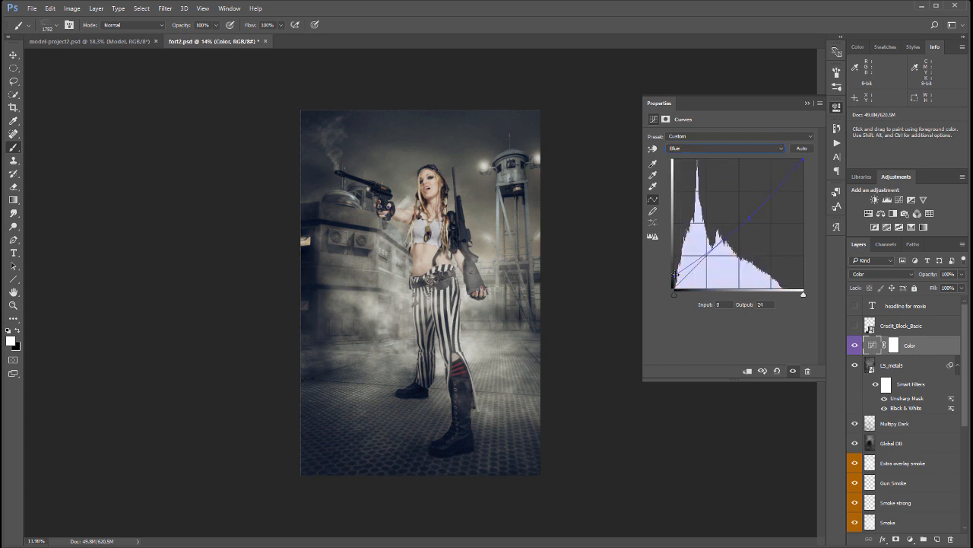
drag(674, 275, 674, 279)
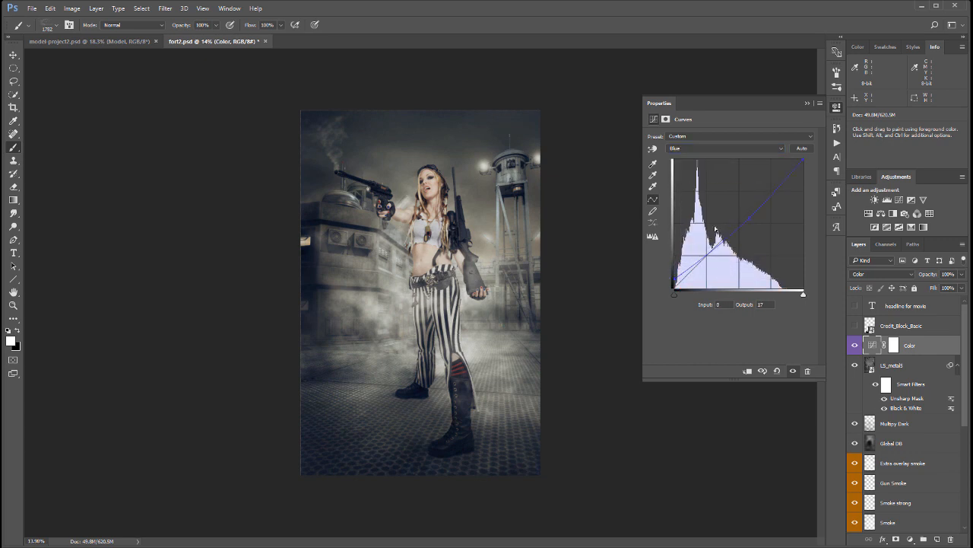
click(710, 146)
click(708, 167)
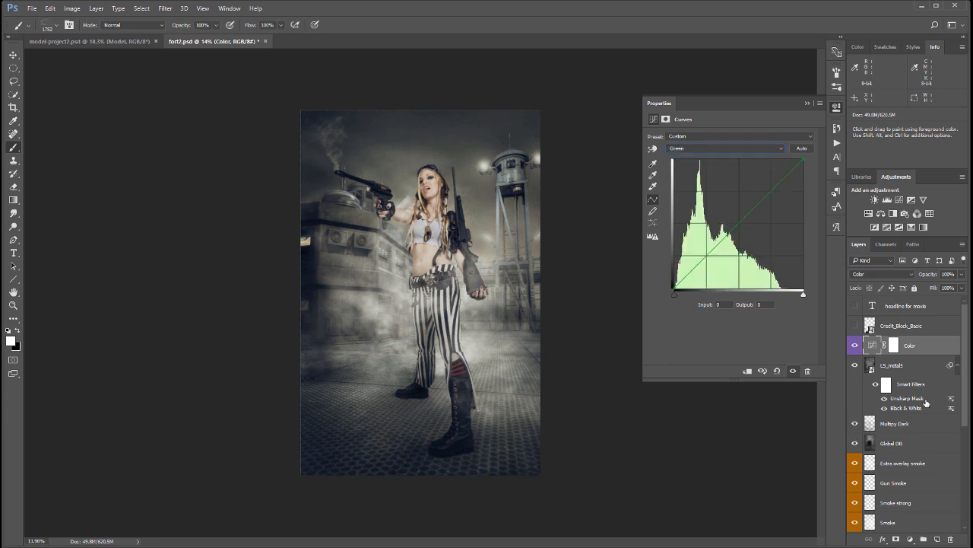
Step: Add a second Curves adjustment layer and move both Curves layers above the headline text, with Color topmost
click(910, 539)
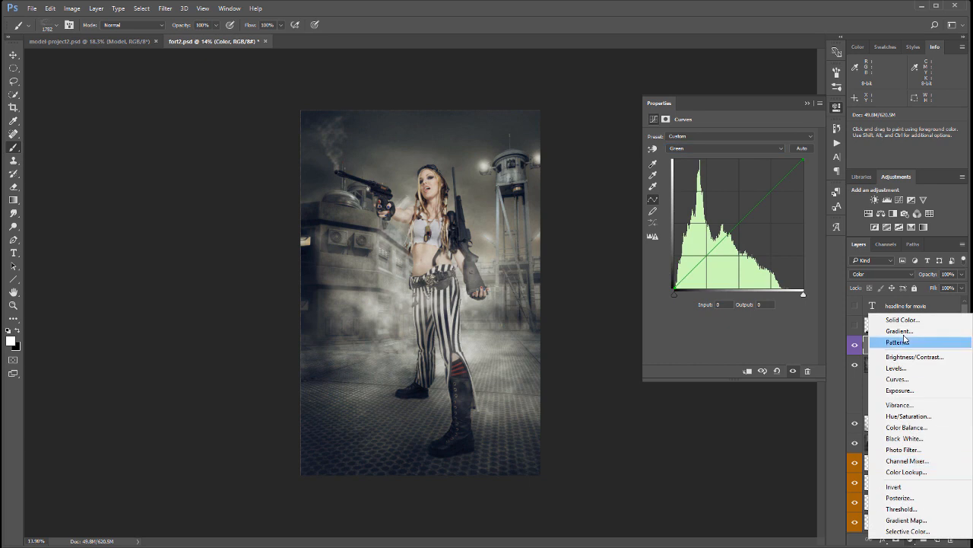
click(903, 379)
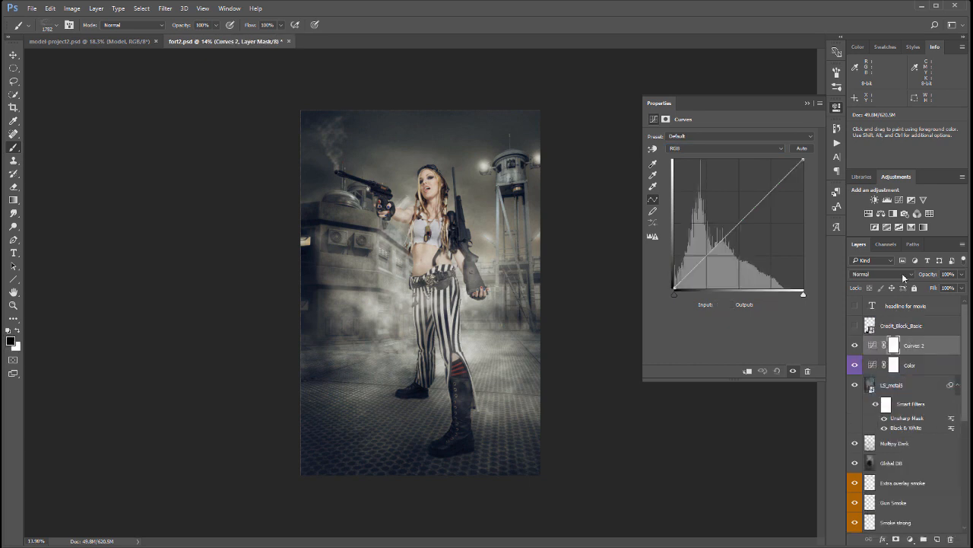
drag(940, 365, 920, 300)
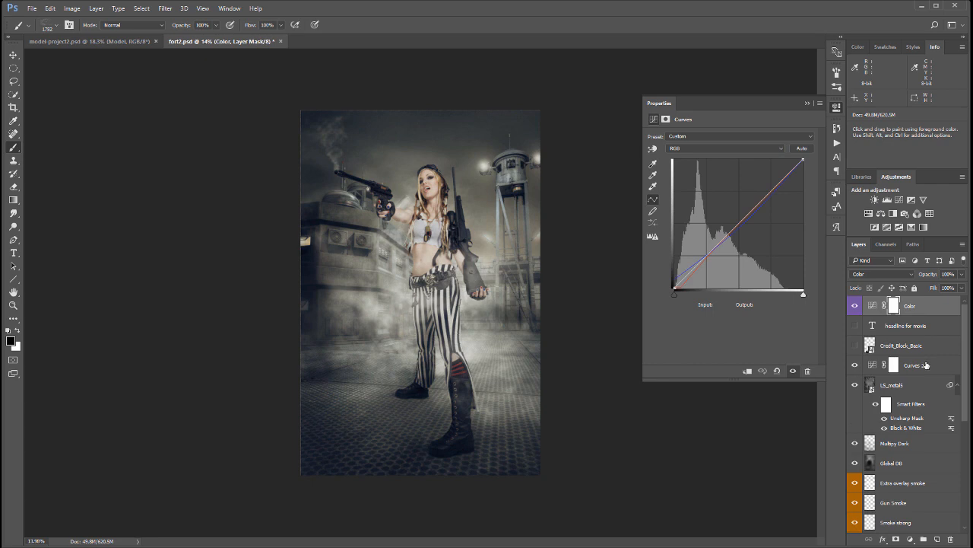
click(927, 367)
drag(928, 367, 918, 325)
Step: Rename the second Curves layer as Luminosity, set its blend mode to Luminosity and label it violet
double_click(916, 327)
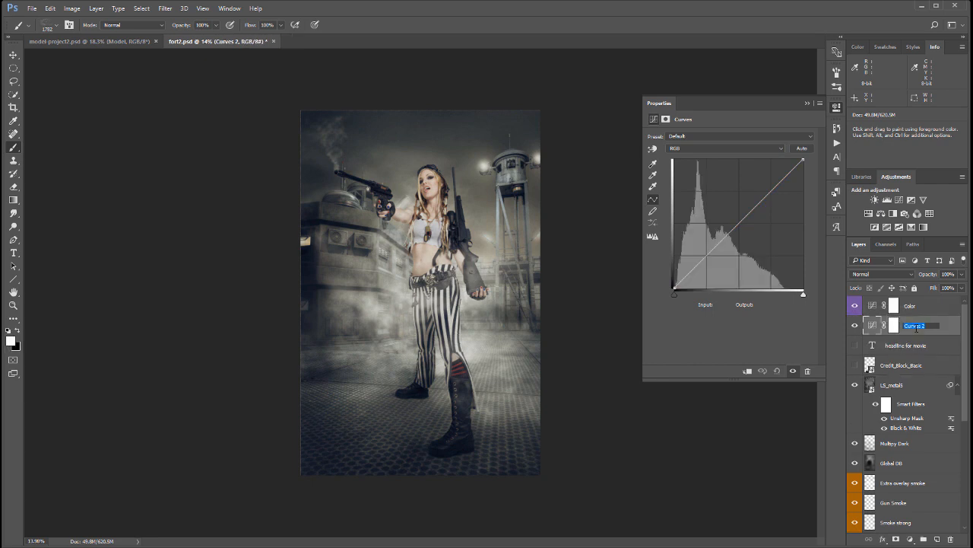
text(Luminosity)
key(Return)
click(891, 274)
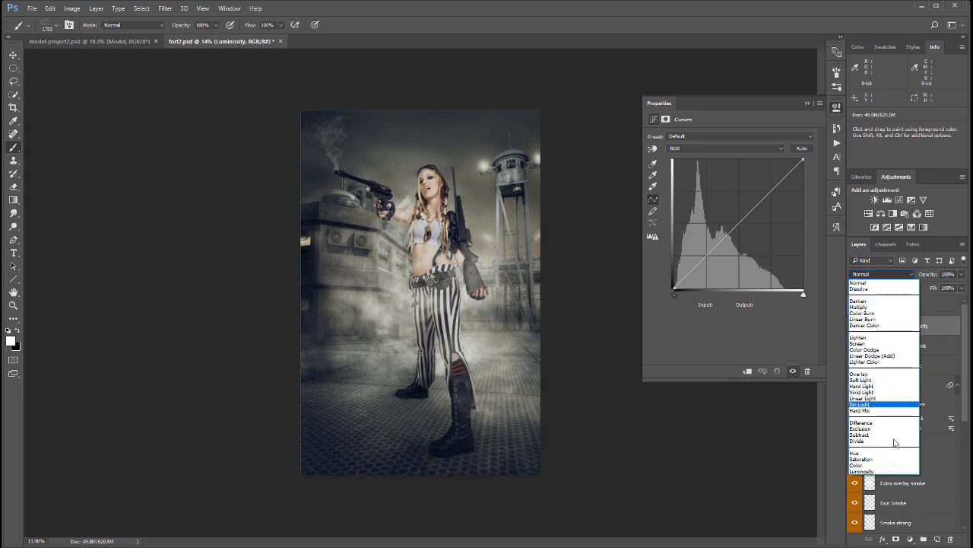
click(888, 472)
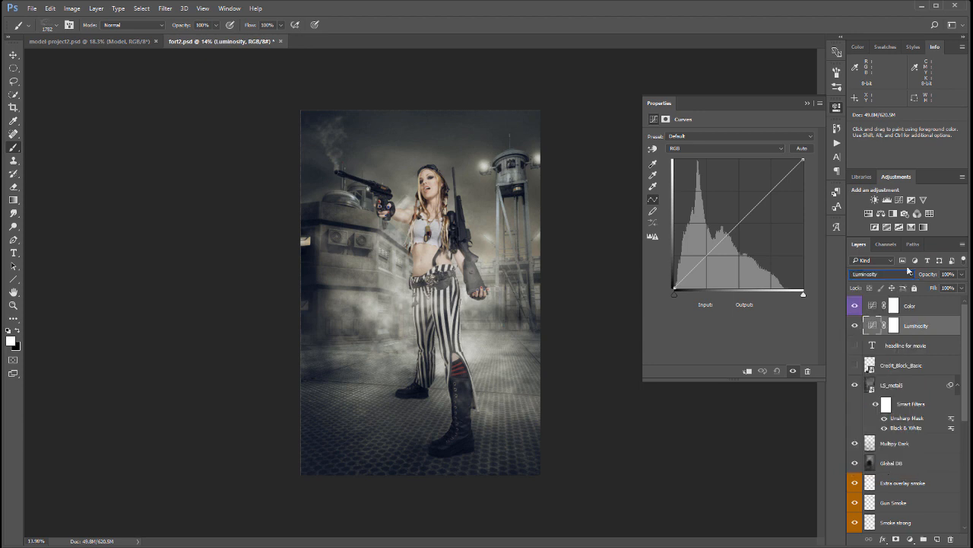
right_click(927, 325)
click(829, 517)
Step: Raise the Luminosity layer's RGB curve black point slightly and lower its white point to output 253
drag(673, 288, 674, 285)
drag(803, 160, 803, 161)
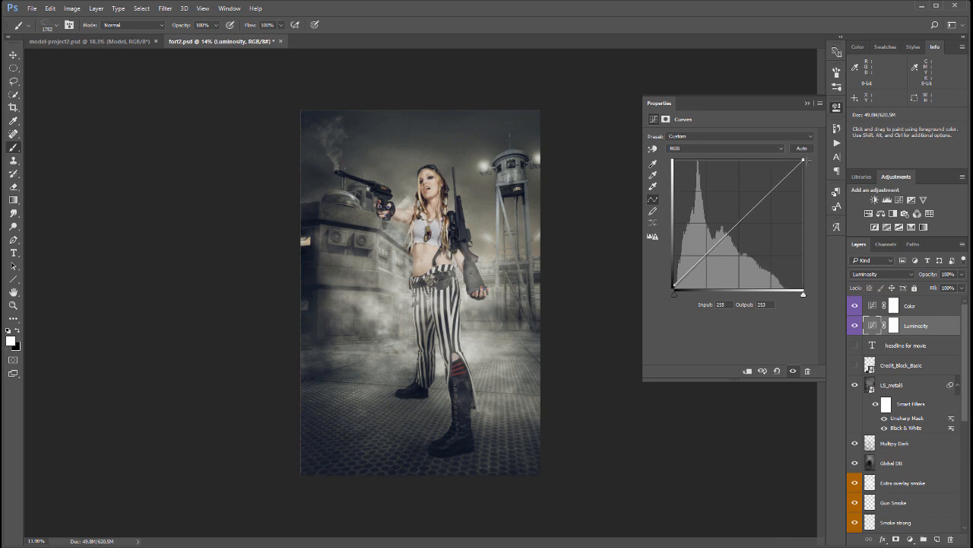
click(837, 106)
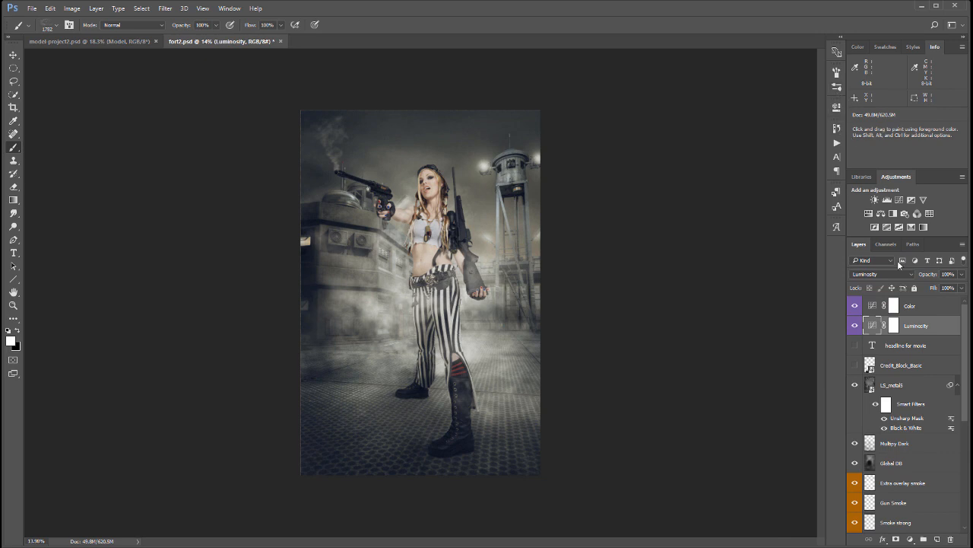
Step: Show the headline for movie, Credit_Block_Basic and The MOVIE layers
click(854, 345)
click(854, 365)
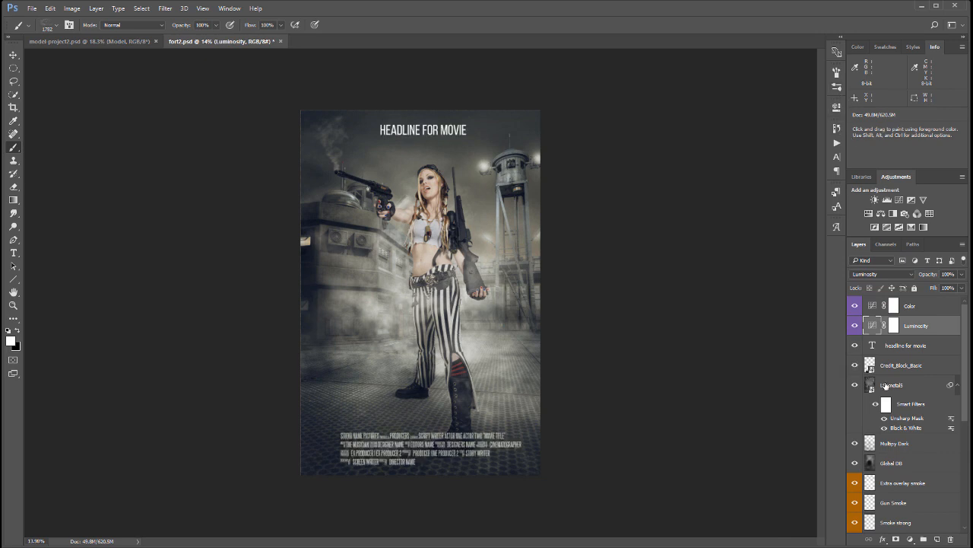
scroll(886, 386, down, 2)
scroll(865, 388, down, 4)
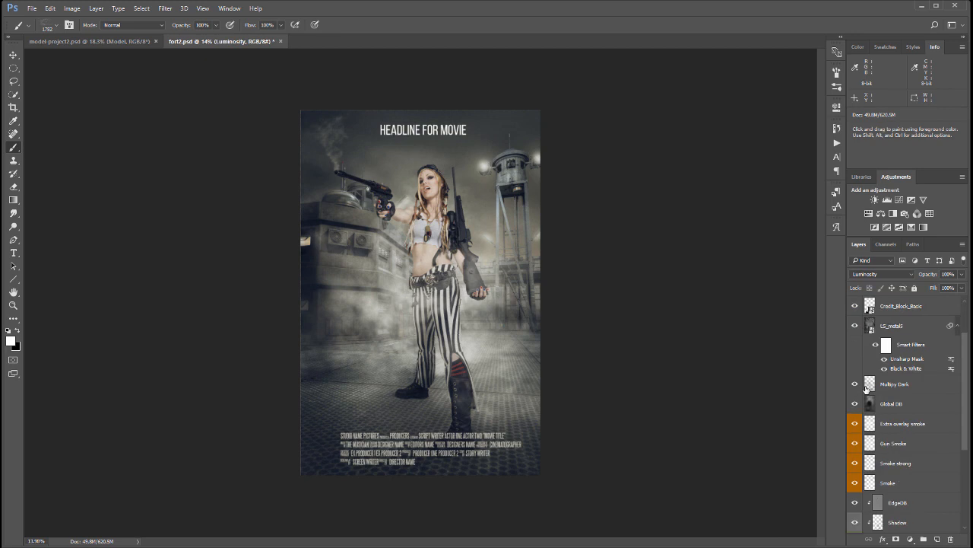
click(856, 502)
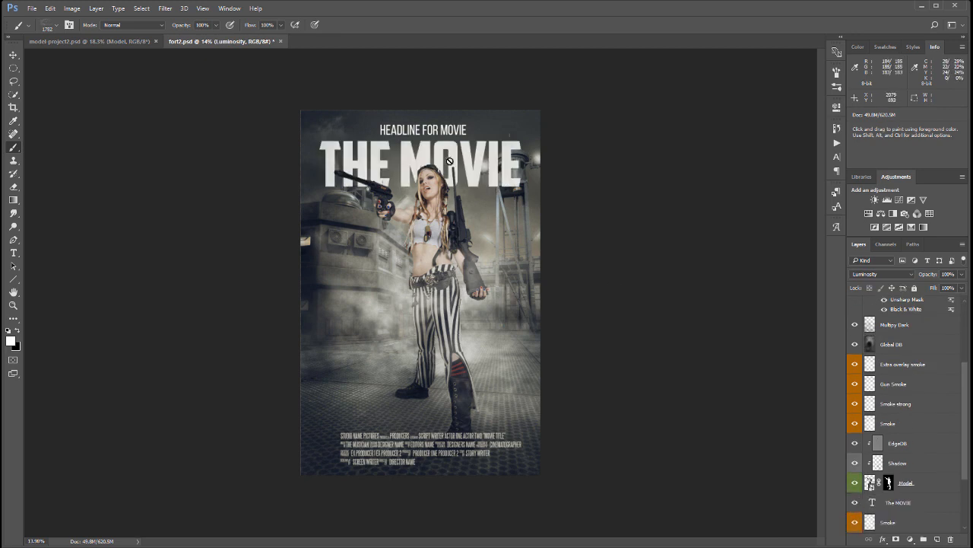
Step: Move the headline text and Credit_Block_Basic layers together above the Color and Luminosity Curves layers
click(13, 55)
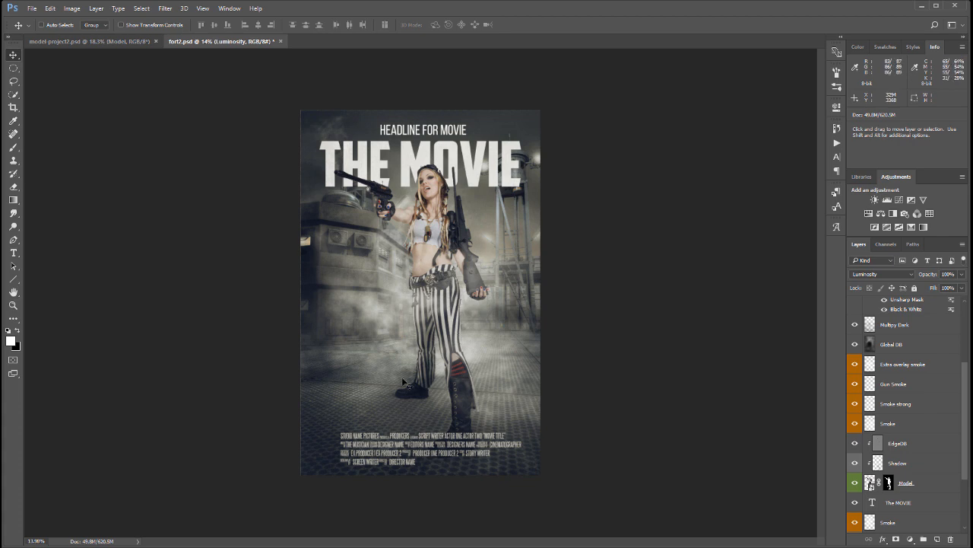
scroll(913, 416, up, 3)
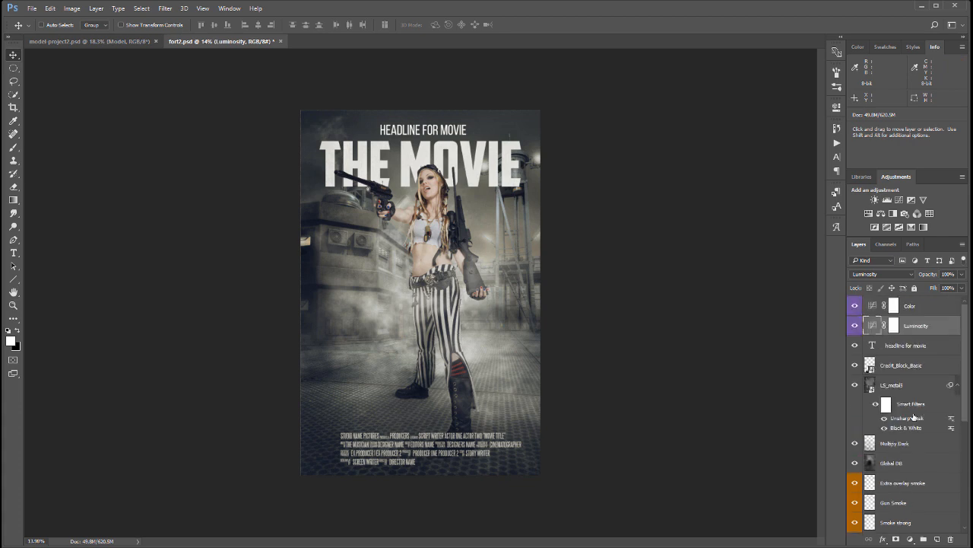
click(921, 347)
shift+click(924, 372)
drag(924, 372, 947, 296)
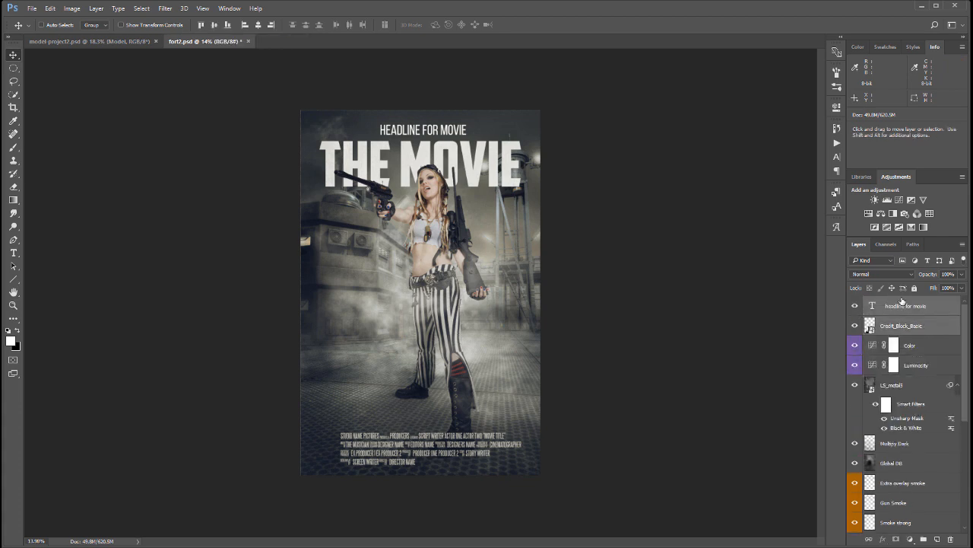
Step: Move The MOVIE title layer from beneath the model to directly above the Color Curves layer, below Credit_Block_Basic
scroll(882, 475, down, 4)
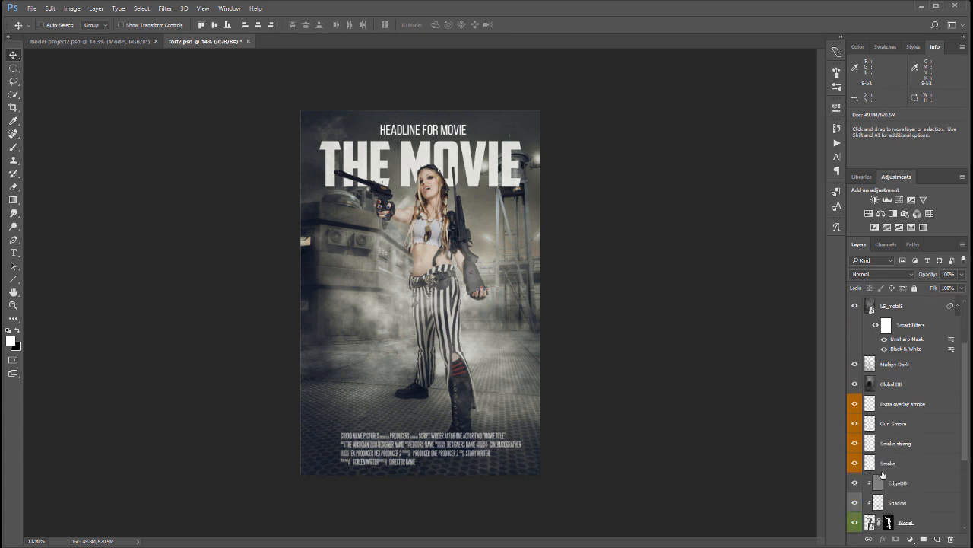
scroll(929, 489, down, 4)
click(919, 464)
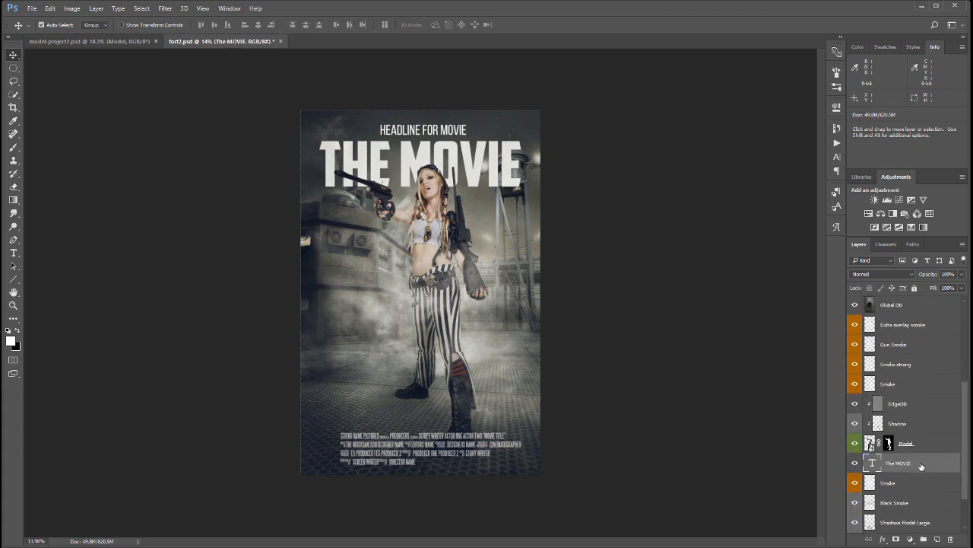
drag(917, 465, 906, 314)
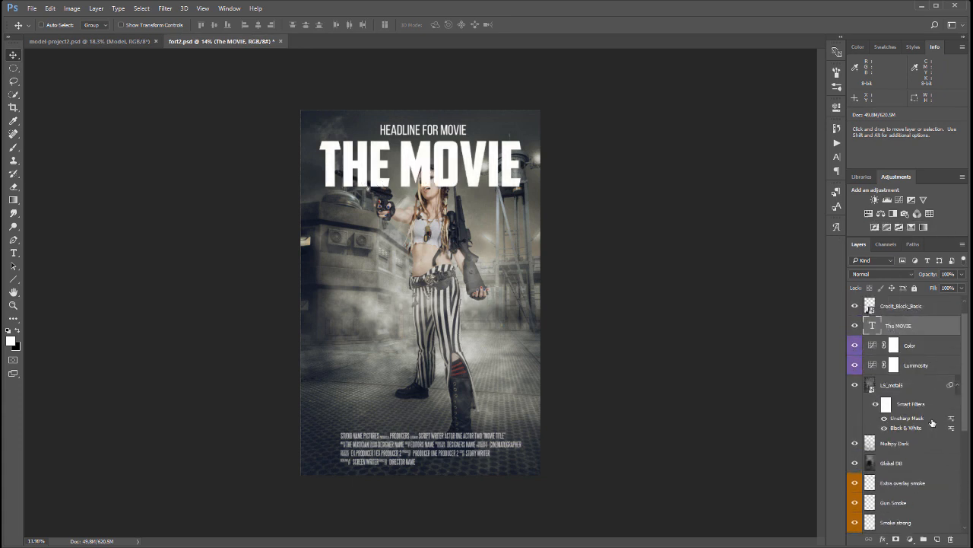
Step: Add a mask from the Model layer's silhouette to The MOVIE layer and invert it so the model overlaps the title
scroll(933, 423, down, 5)
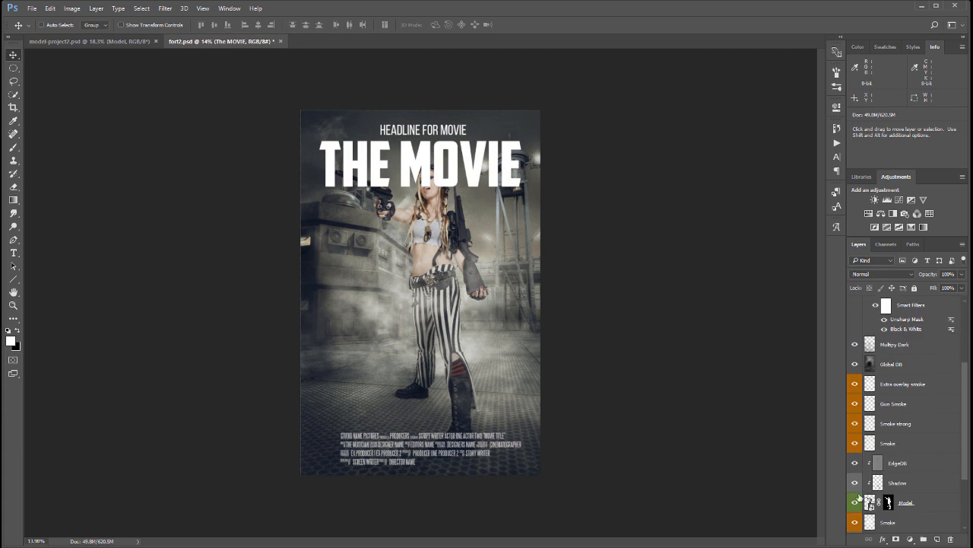
ctrl+click(870, 503)
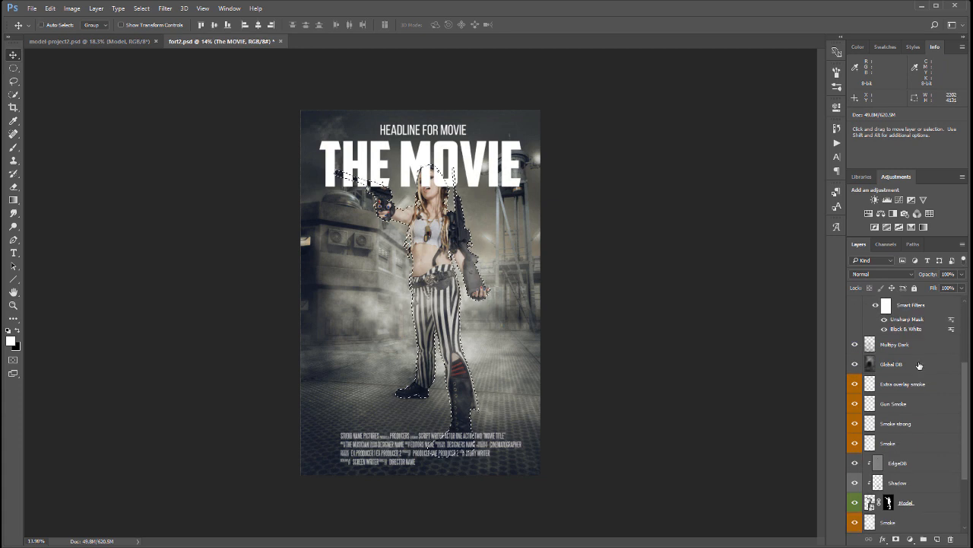
scroll(896, 449, up, 6)
click(895, 539)
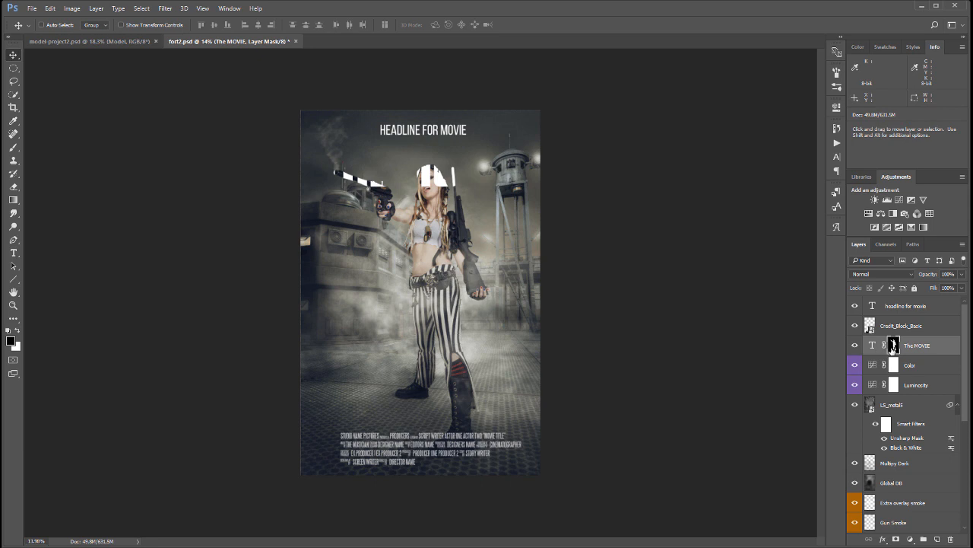
key(ctrl+i)
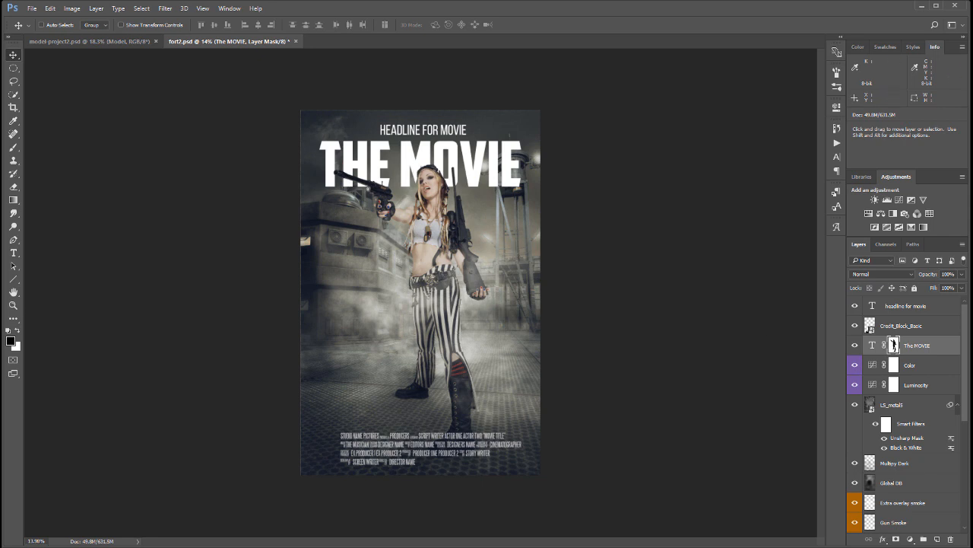
Step: Examine the title's masked edges around the model's head at 100% and compare the image with and without the LS_metal5 texture
double_click(13, 305)
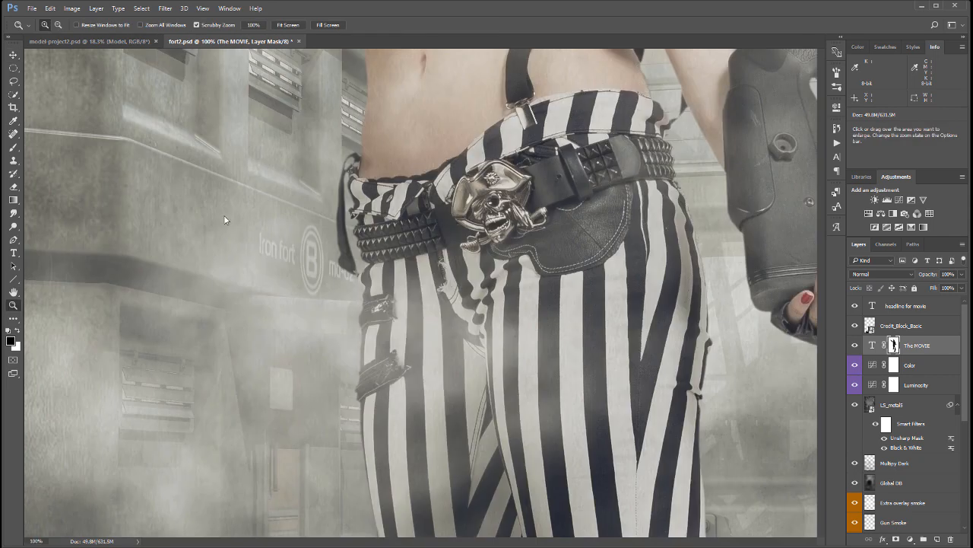
key(space)
drag(578, 228, 574, 390)
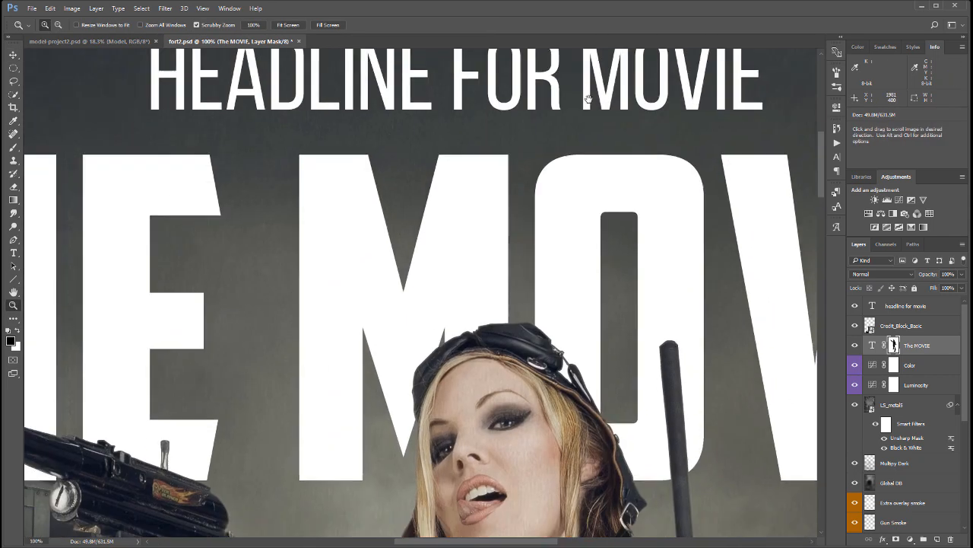
drag(554, 264, 581, 63)
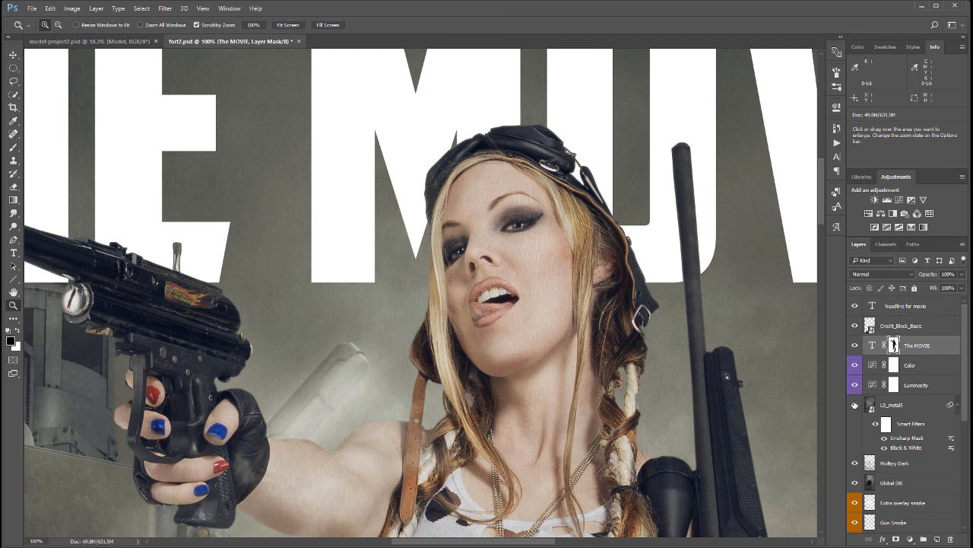
click(855, 407)
click(855, 407)
click(855, 405)
click(855, 406)
Step: Set the LS_metal5 texture layer's opacity to 27%
click(886, 405)
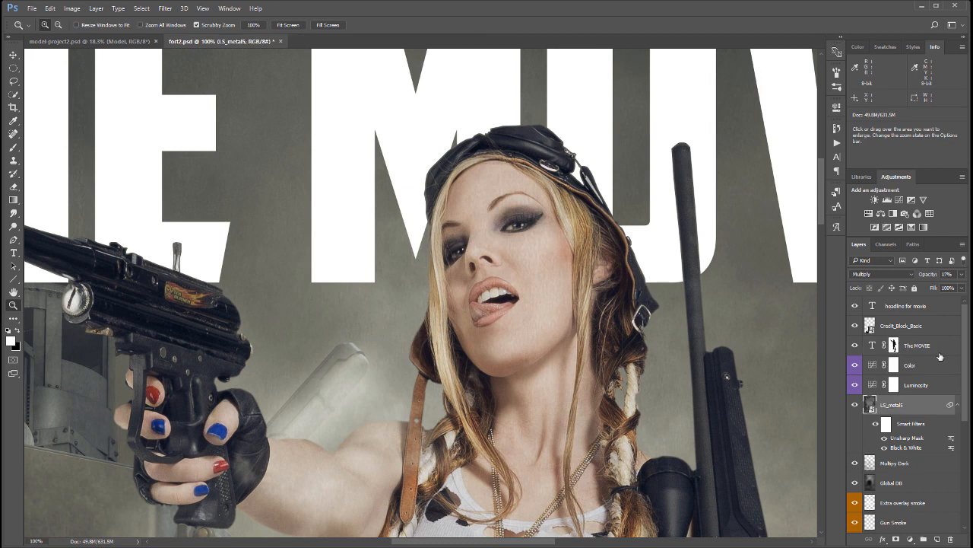
click(961, 275)
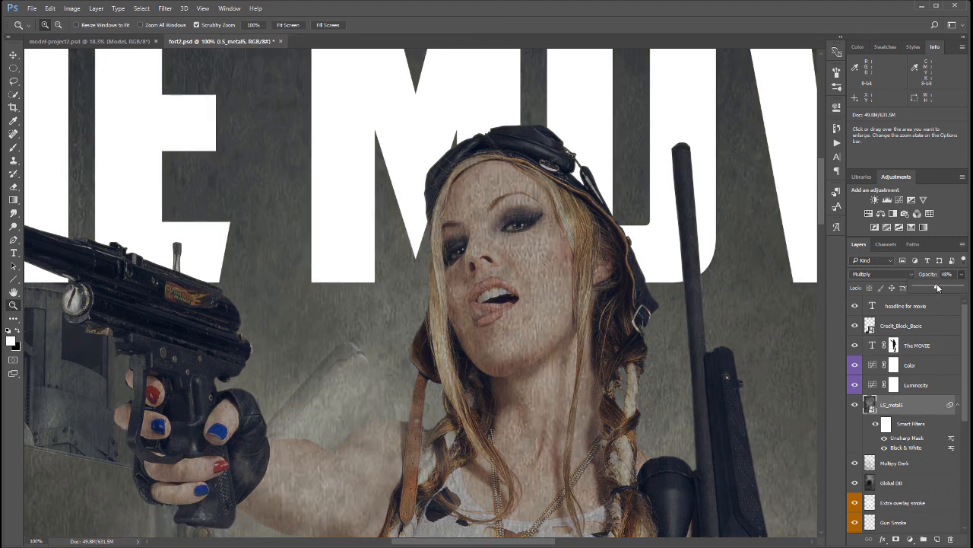
drag(937, 284, 927, 285)
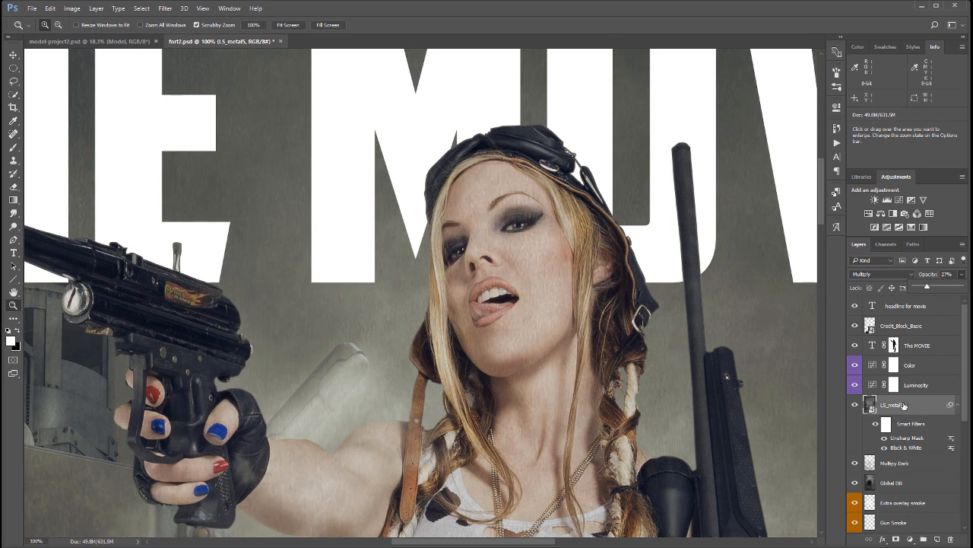
Step: Add a layer mask to the LS_metal5 texture and choose a soft round 60 px brush
click(896, 539)
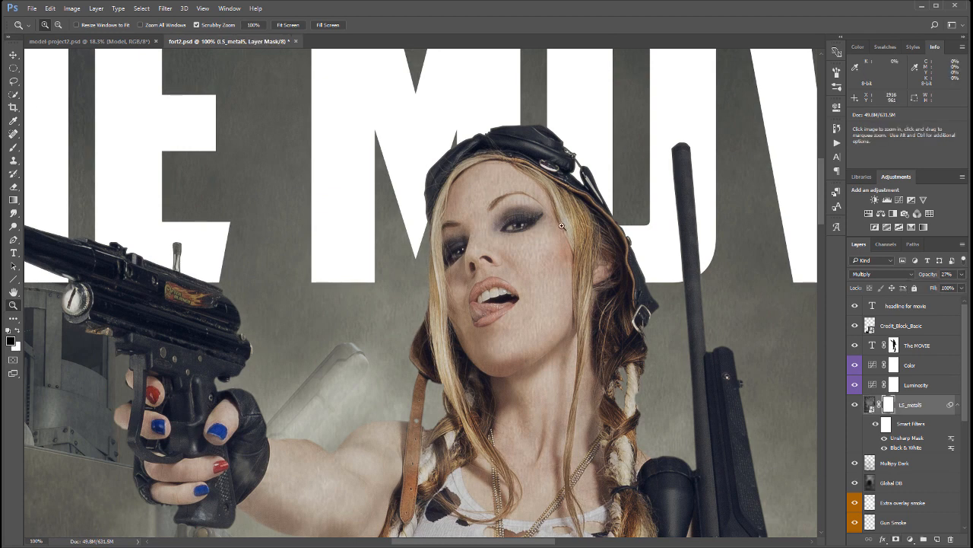
click(14, 147)
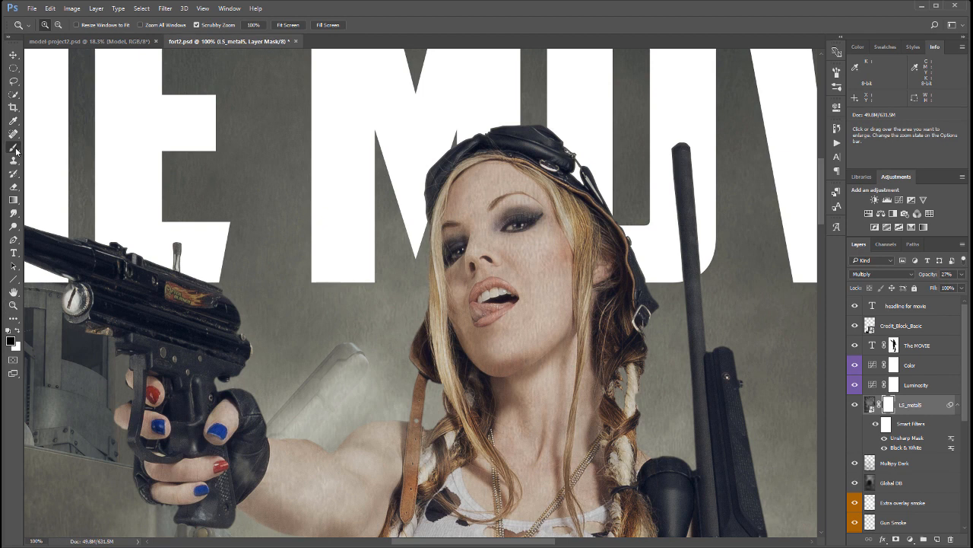
right_click(516, 278)
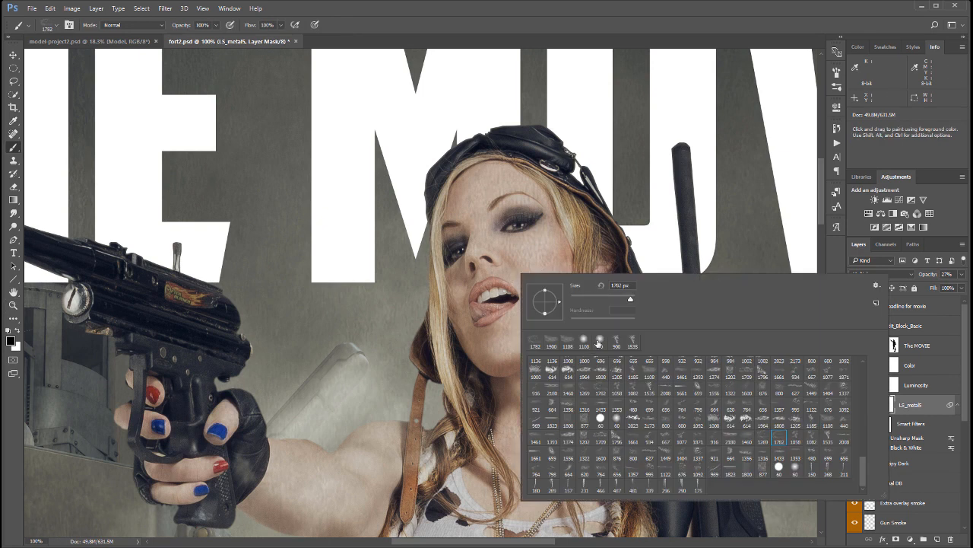
click(599, 342)
Step: Paint black on the LS_metal5 mask over the model's face, neck and arm with a 250 px brush at 40% opacity
mouse_move(524, 253)
mouse_down()
mouse_move(552, 233)
mouse_move(524, 267)
mouse_up()
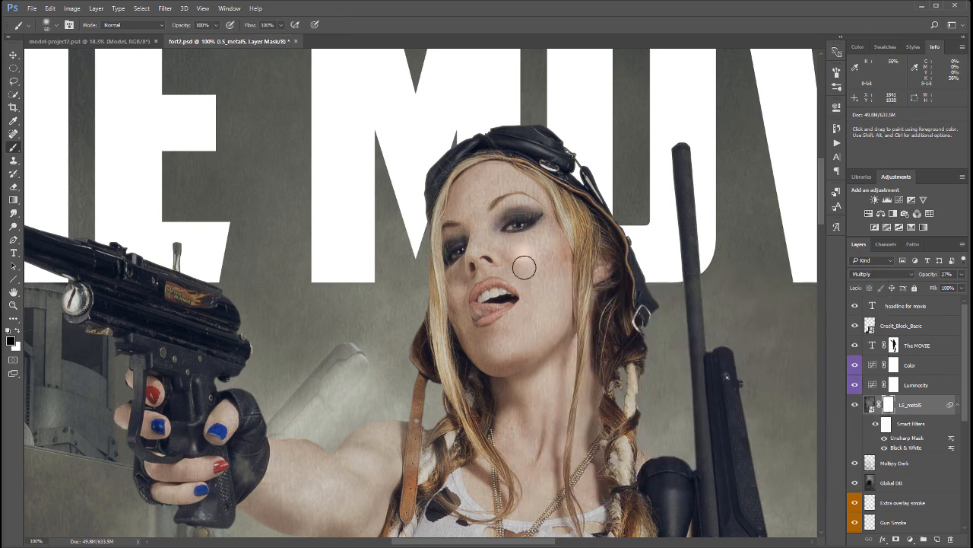
key(bracketright)
key(bracketright)
key(bracketright)
key(bracketright)
key(bracketright)
key(bracketright)
key(bracketright)
key(bracketright)
key(bracketright)
key(4)
mouse_move(515, 265)
mouse_down()
mouse_move(525, 242)
mouse_move(494, 181)
mouse_move(595, 273)
mouse_move(543, 305)
mouse_up()
mouse_move(536, 390)
mouse_down()
mouse_move(418, 409)
mouse_move(243, 407)
mouse_up()
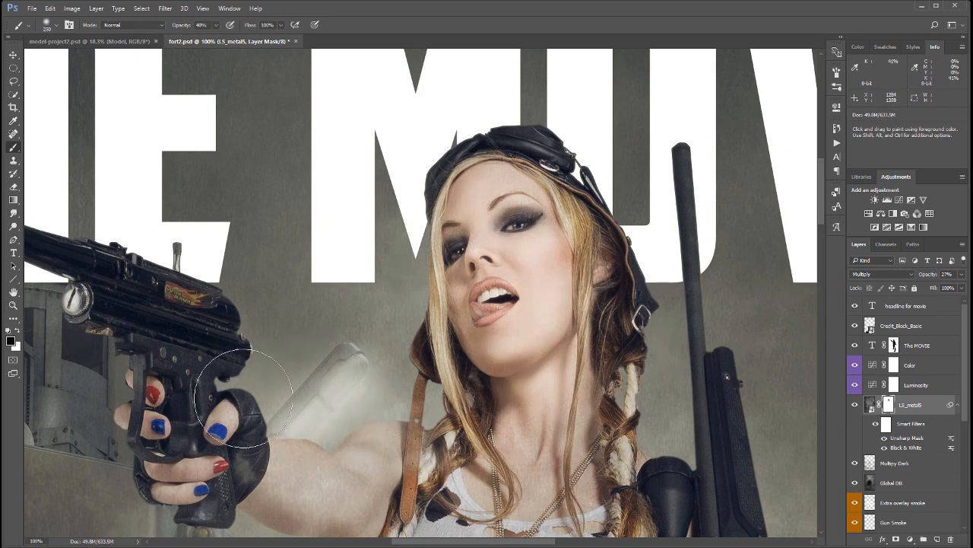
mouse_move(463, 427)
mouse_down()
mouse_move(572, 449)
mouse_move(454, 436)
mouse_move(463, 404)
mouse_up()
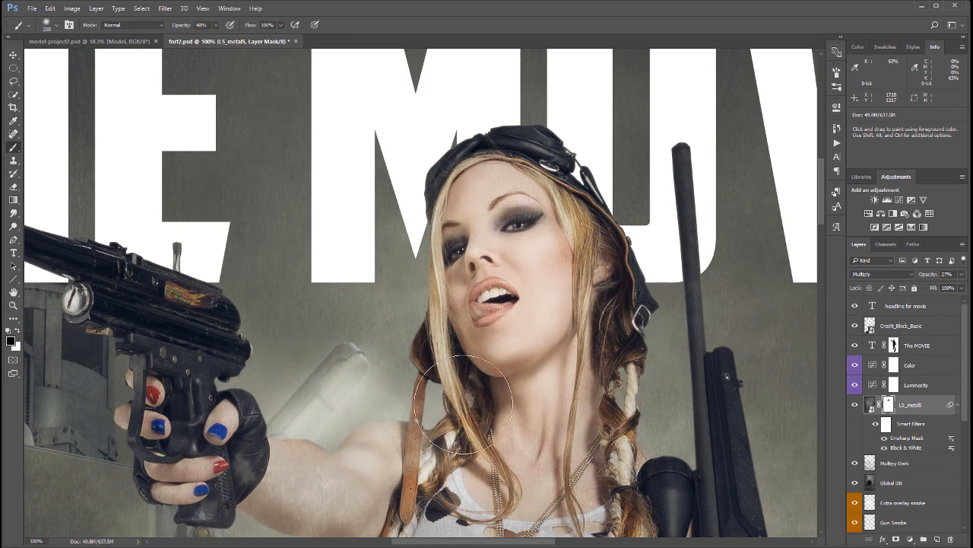
Step: Enlarge the brush to 700 px and paint the texture off the rest of the model's body on the LS_metal5 mask
scroll(463, 404, down, 10)
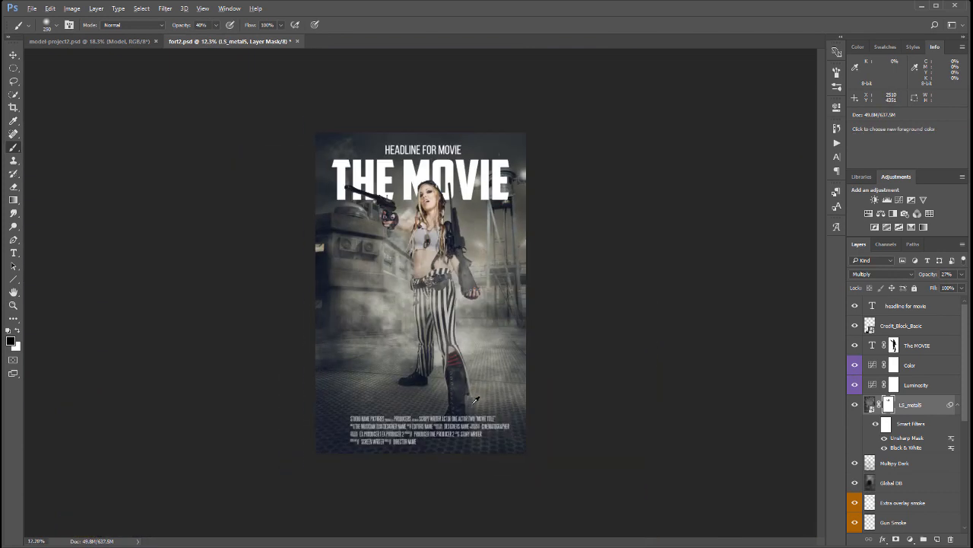
key(ctrl+plus)
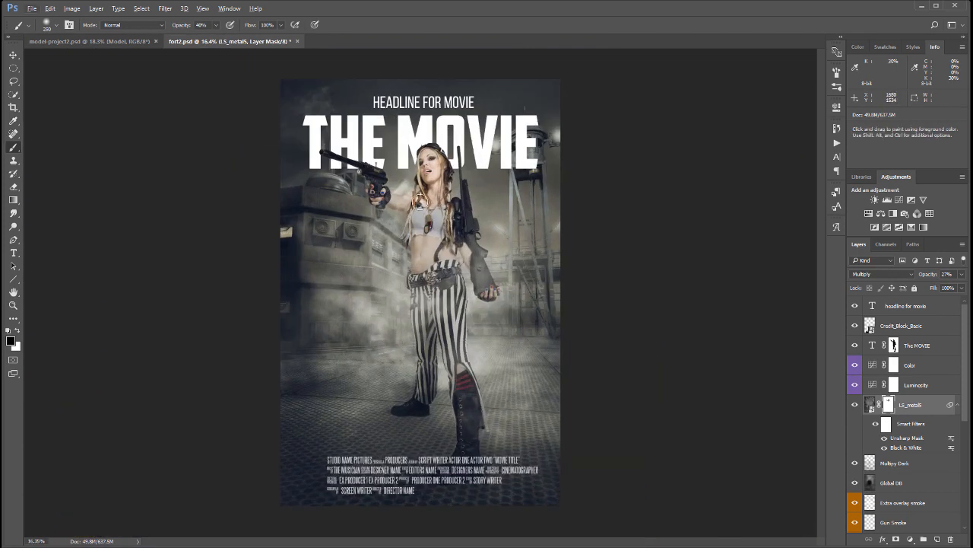
key(bracketright)
key(bracketright)
key(bracketright)
key(bracketright)
key(bracketright)
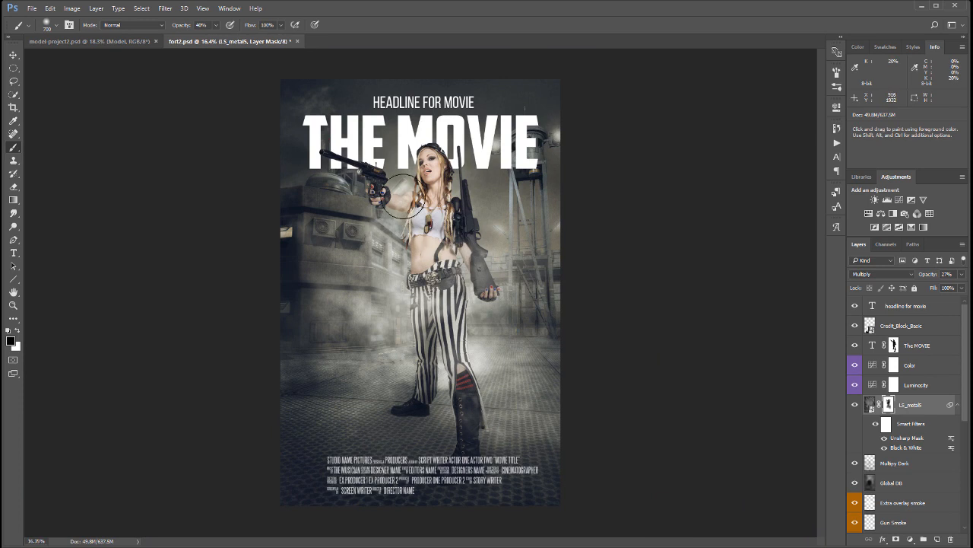
mouse_move(407, 199)
mouse_down()
mouse_move(457, 230)
mouse_move(476, 275)
mouse_move(434, 156)
mouse_move(452, 177)
mouse_move(448, 144)
mouse_move(484, 286)
mouse_up()
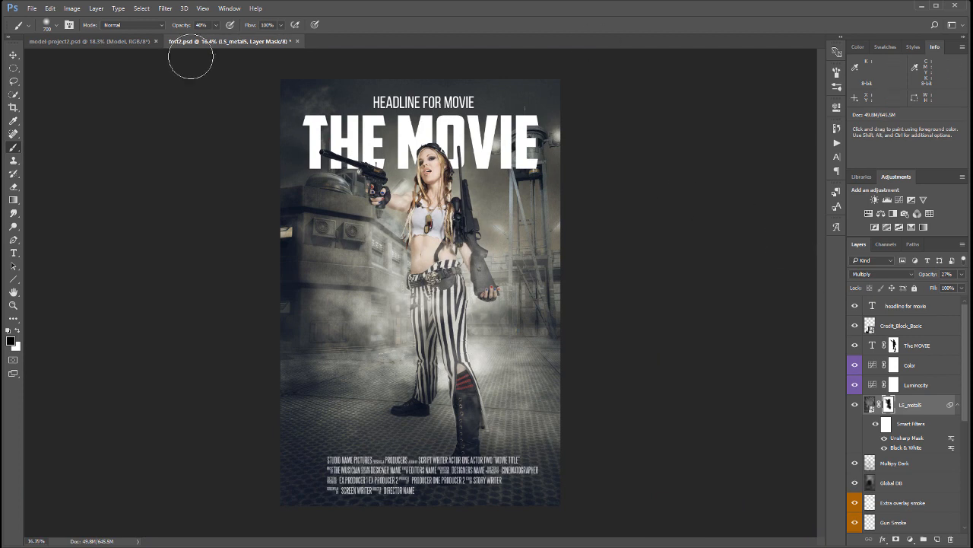
Step: Soften the LS_metal5 mask with a Gaussian Blur of 75.5 pixels and inspect the mask on its own
click(163, 8)
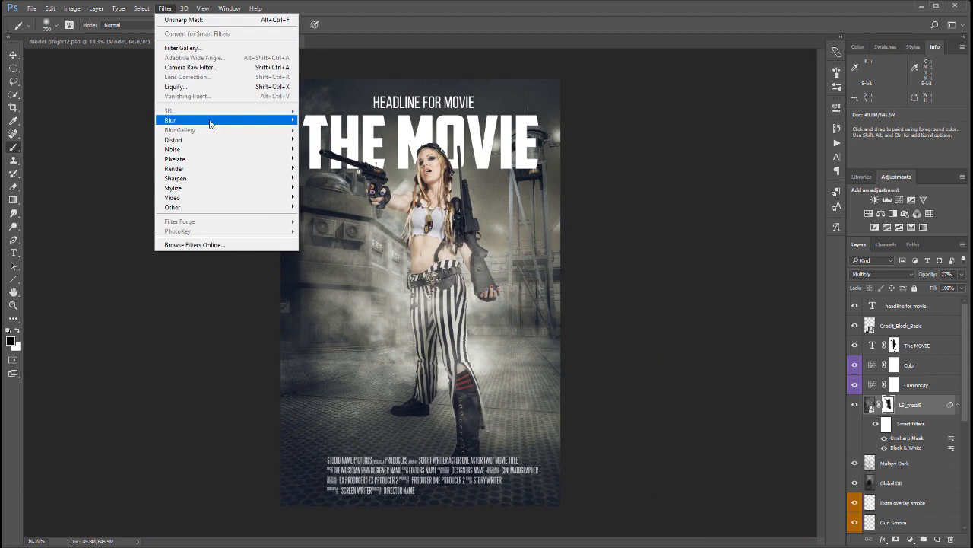
mouse_move(210, 122)
click(327, 159)
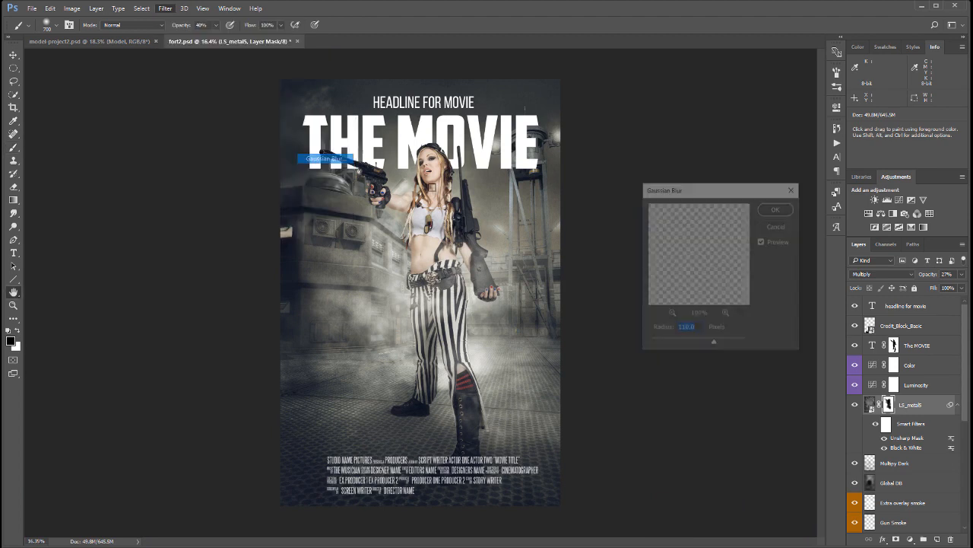
drag(716, 345, 708, 344)
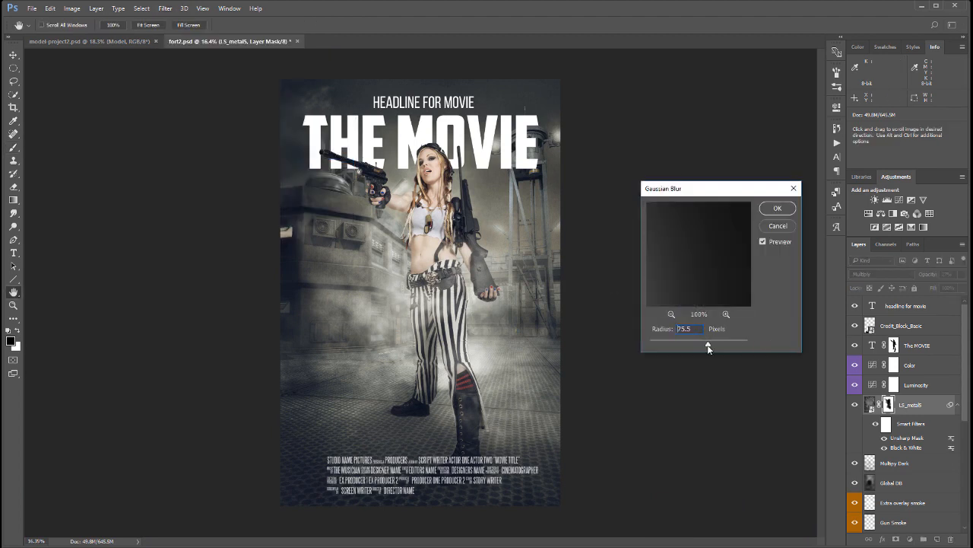
click(778, 208)
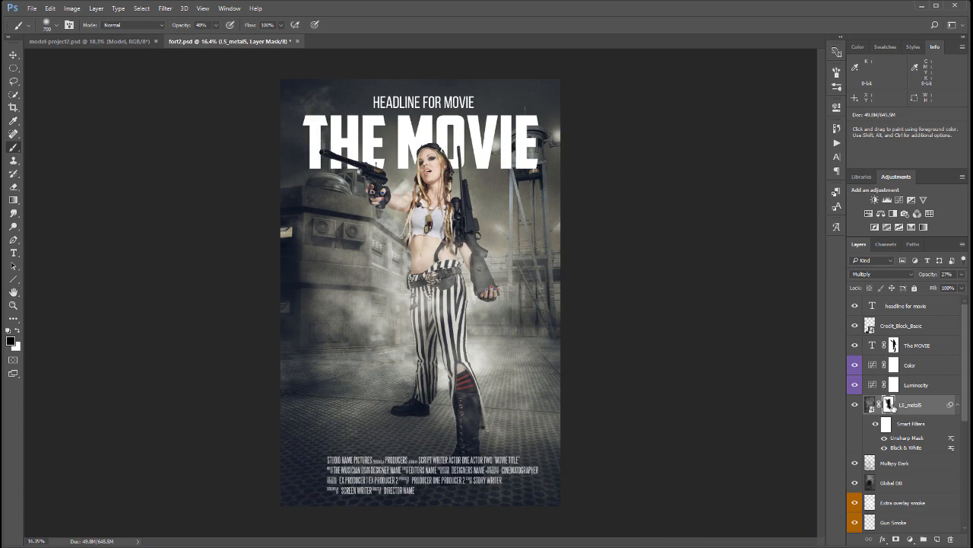
alt+click(889, 405)
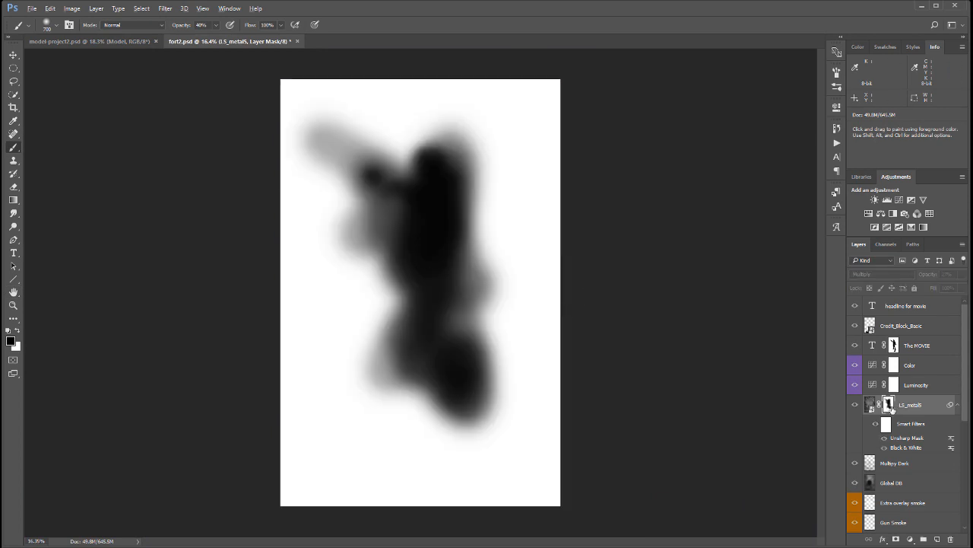
alt+click(889, 407)
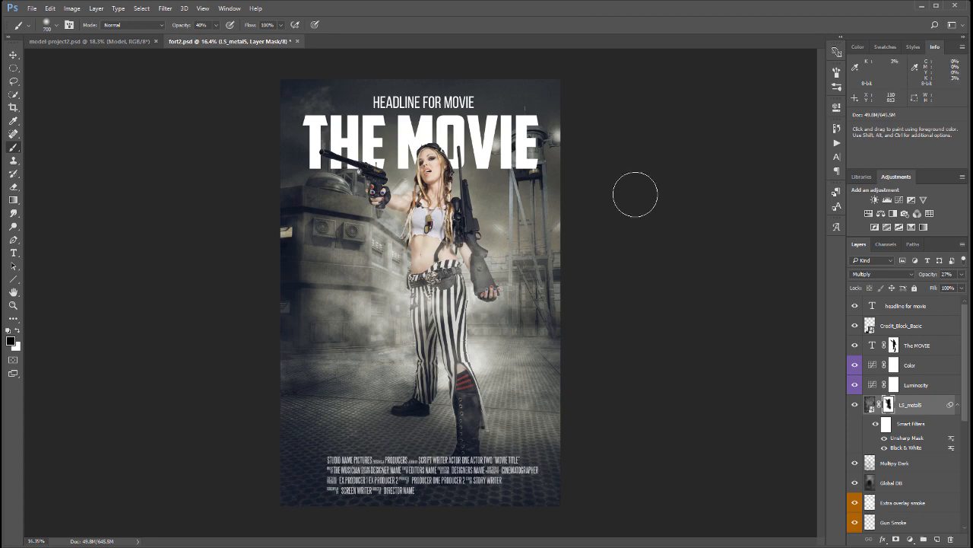
Step: Add a Curves adjustment layer above LS_metal5 and rename it Vinet
click(14, 55)
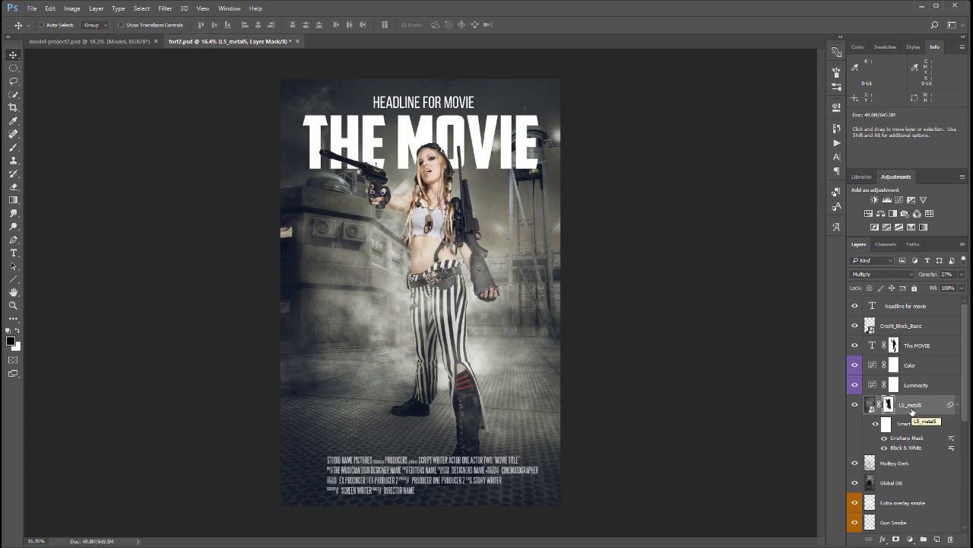
scroll(882, 413, down, 1)
scroll(882, 413, up, 1)
click(912, 539)
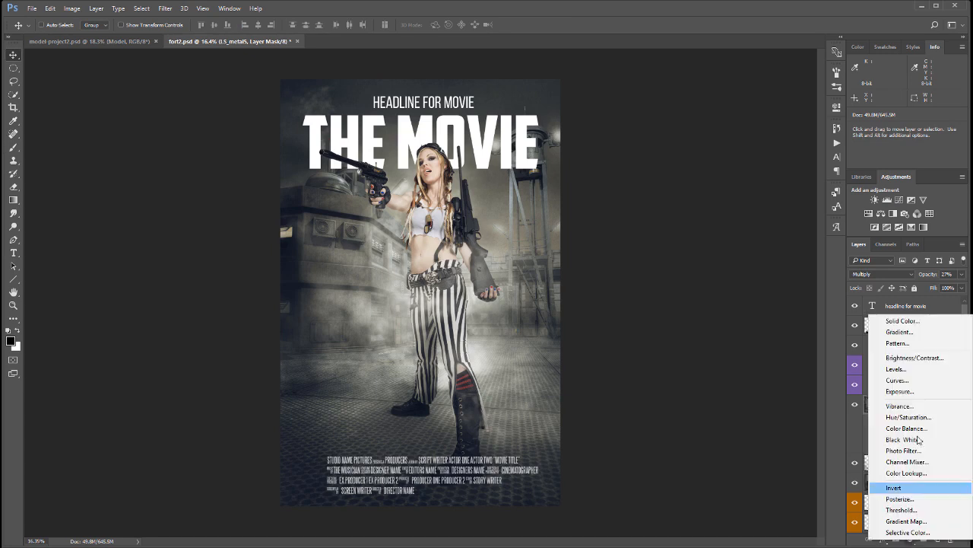
click(915, 384)
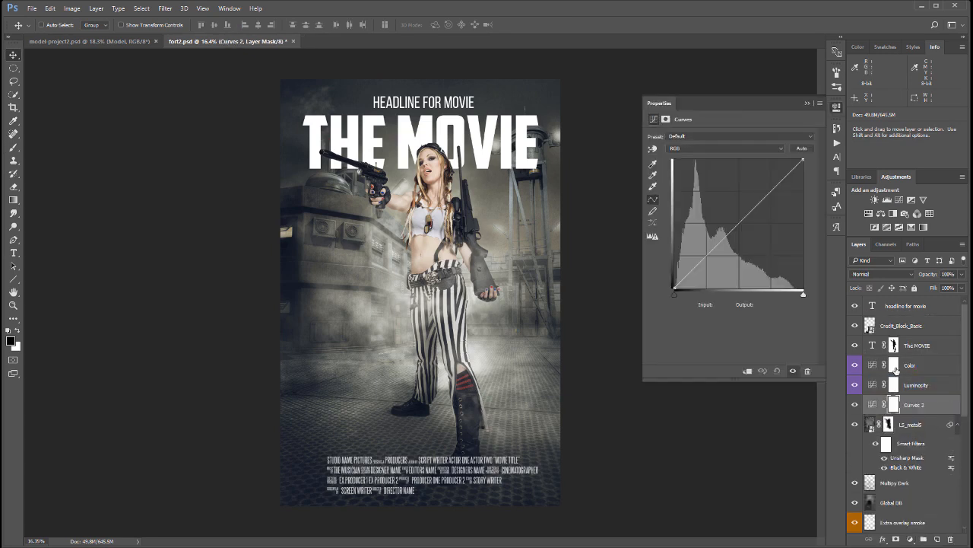
double_click(916, 405)
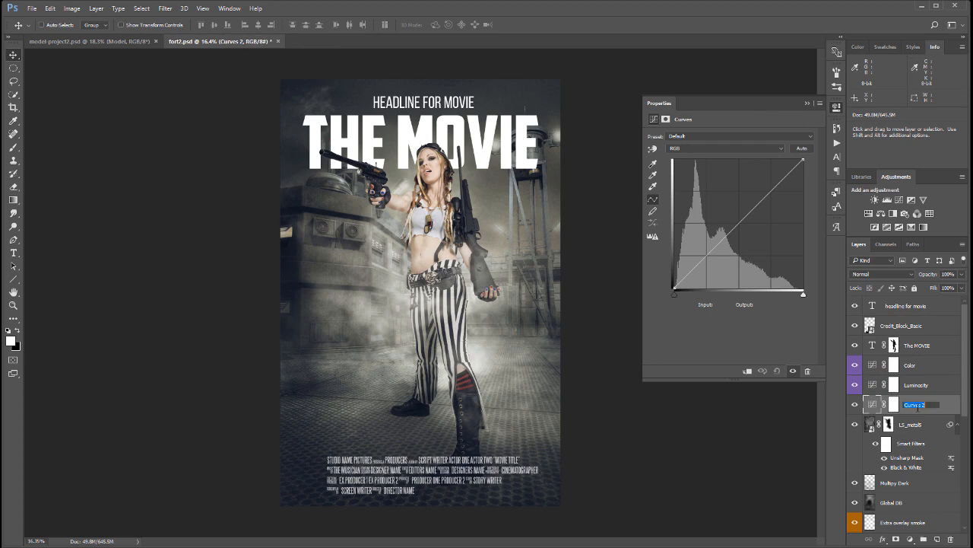
text(Vinet)
key(Return)
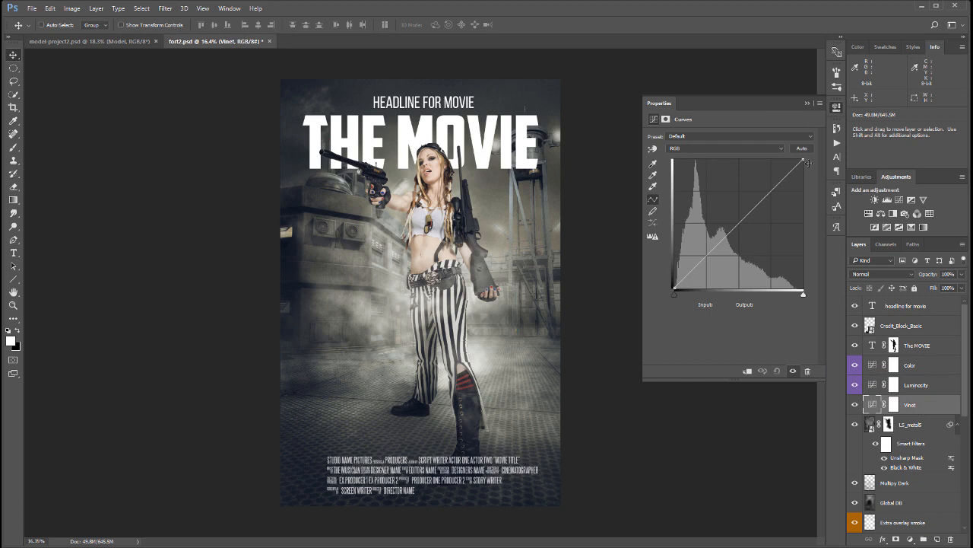
Step: Lower the Vinet curve's white point to output 0 and fill its mask black inside a rectangle slightly inset from the poster edges
drag(806, 160, 801, 290)
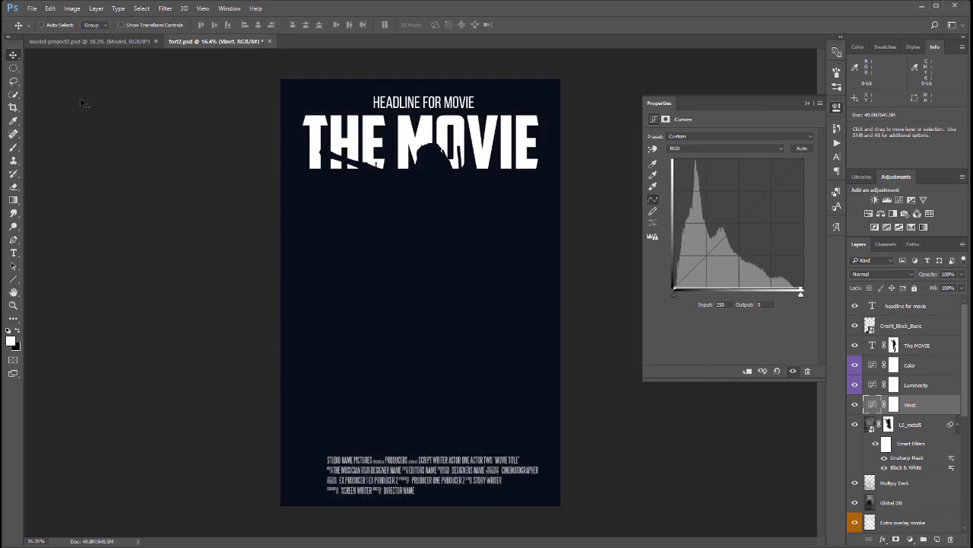
click(13, 68)
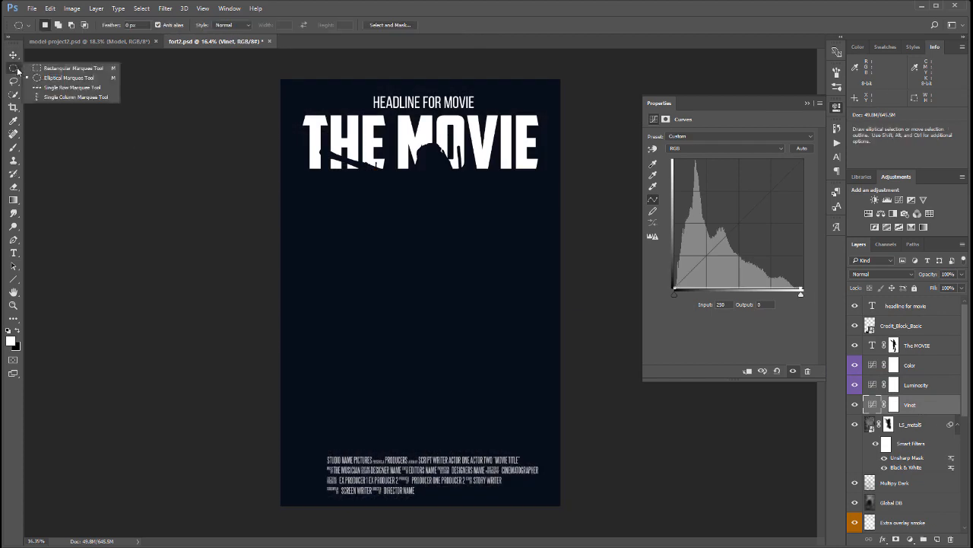
click(57, 67)
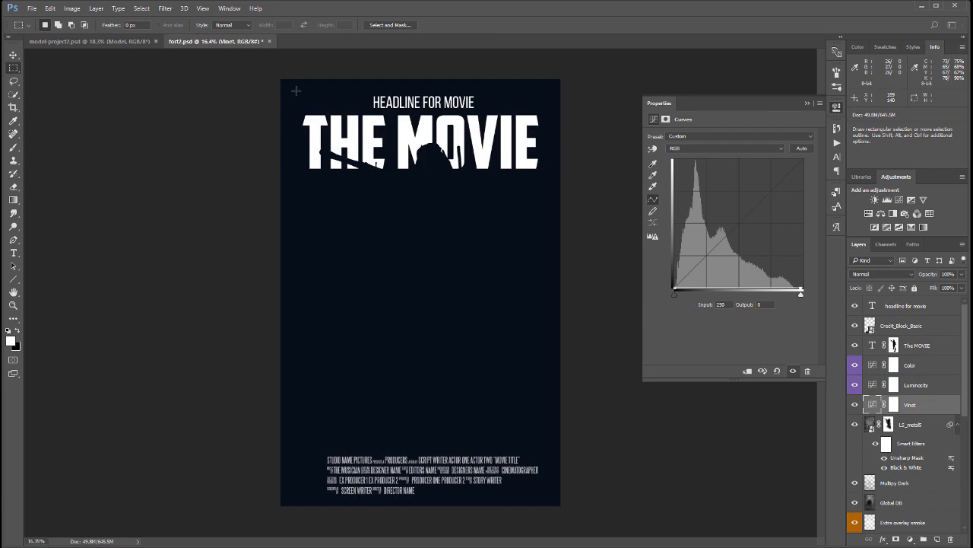
drag(296, 90, 551, 494)
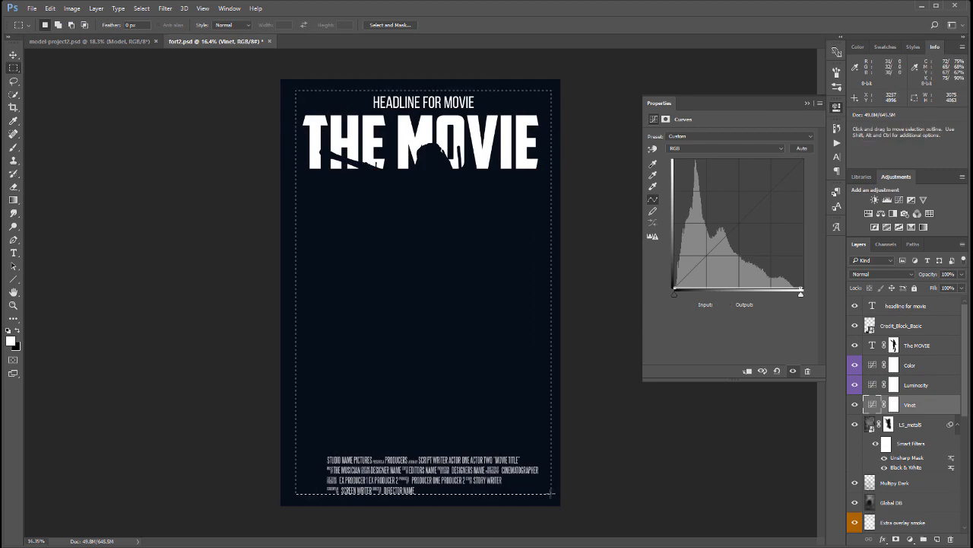
key(x)
key(alt+BackSpace)
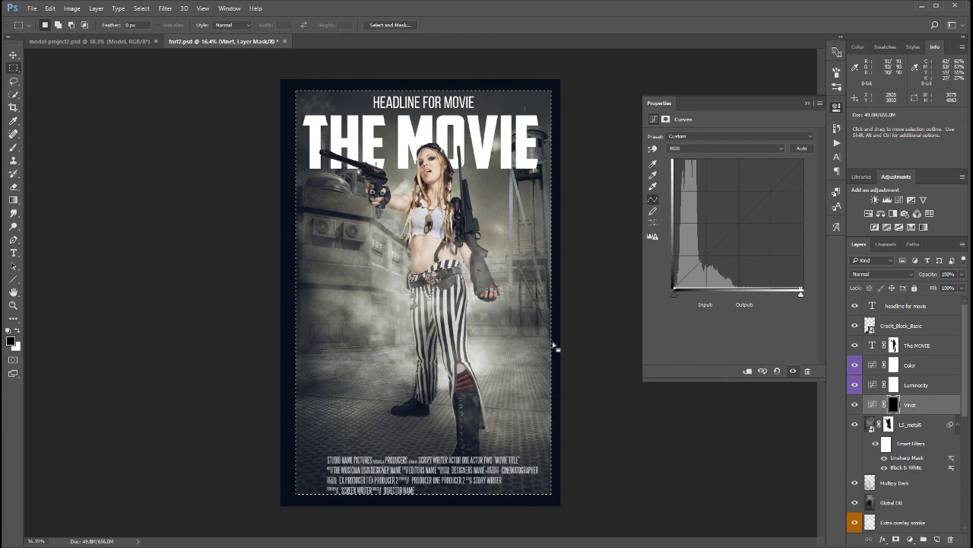
Step: Set the Vinet curve's white point to input 255, output 3 and feather the layer's mask to 341 px
drag(800, 288, 803, 286)
key(ctrl+d)
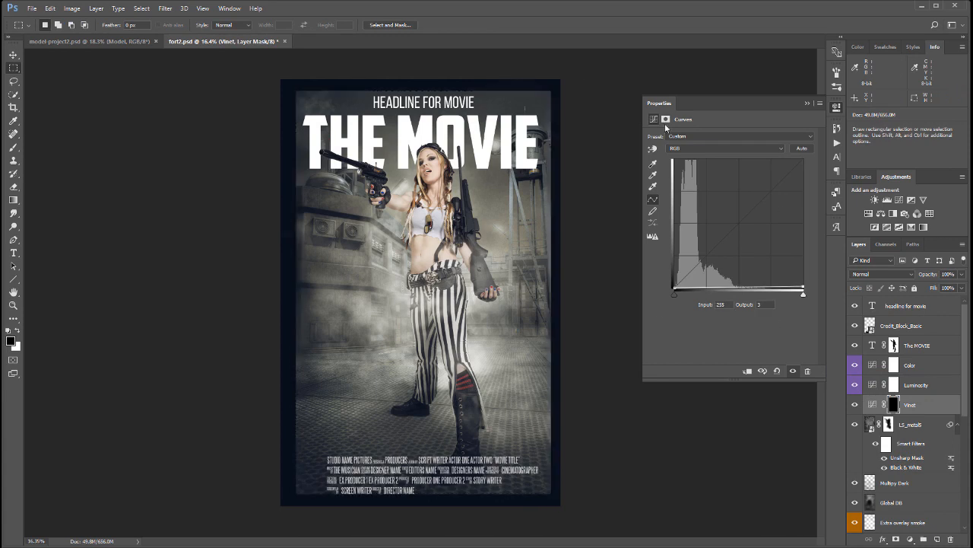
click(667, 120)
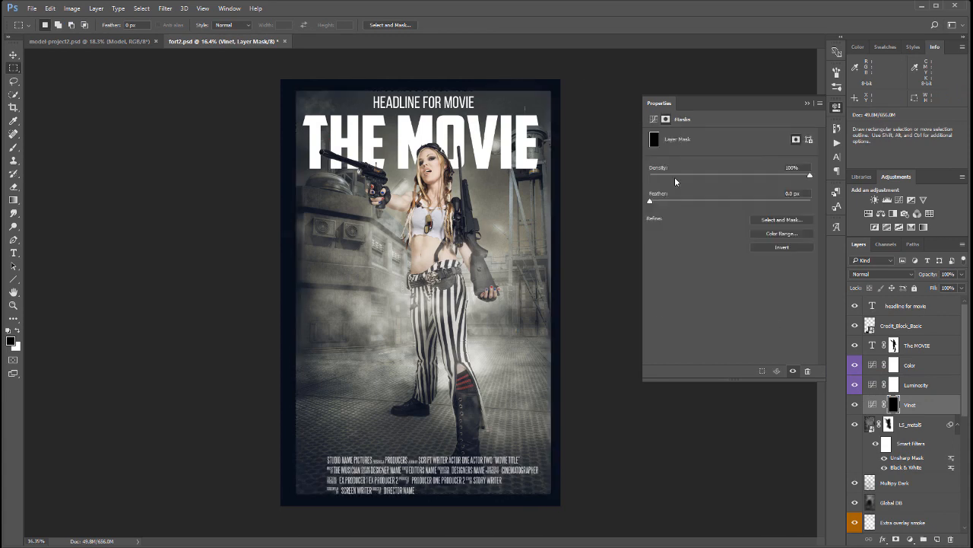
drag(656, 201, 788, 217)
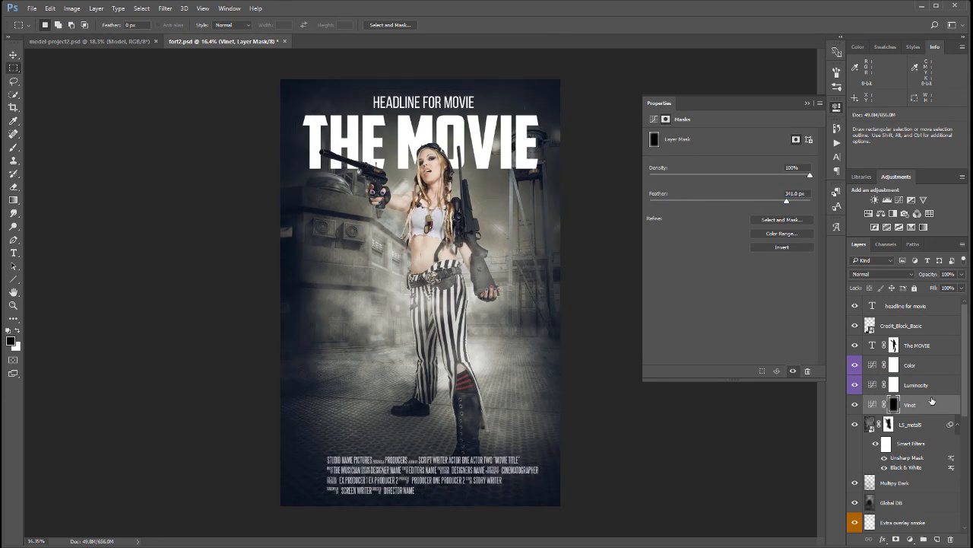
Step: Change the Vinet layer's blend mode to Soft Light and set its curve's white point to input 255, output 0
click(884, 274)
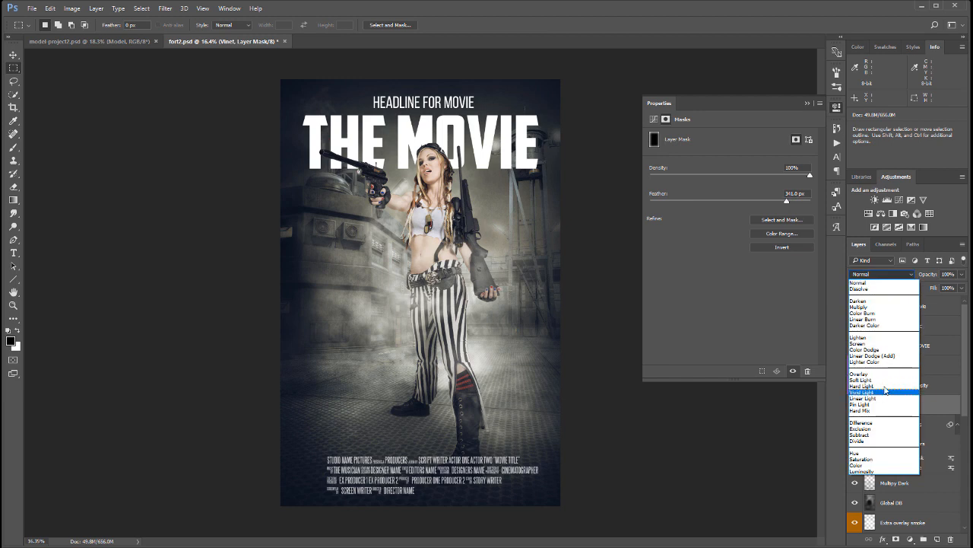
click(885, 380)
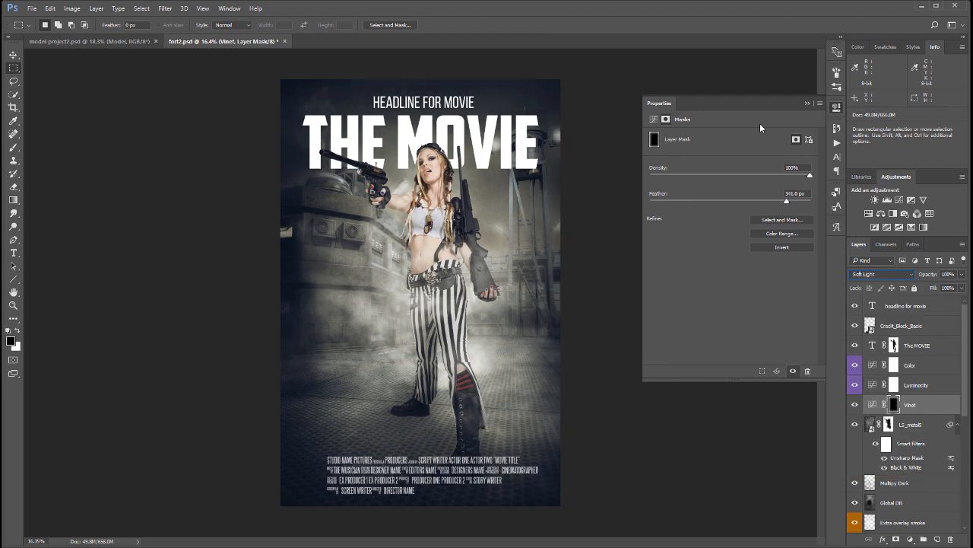
click(653, 120)
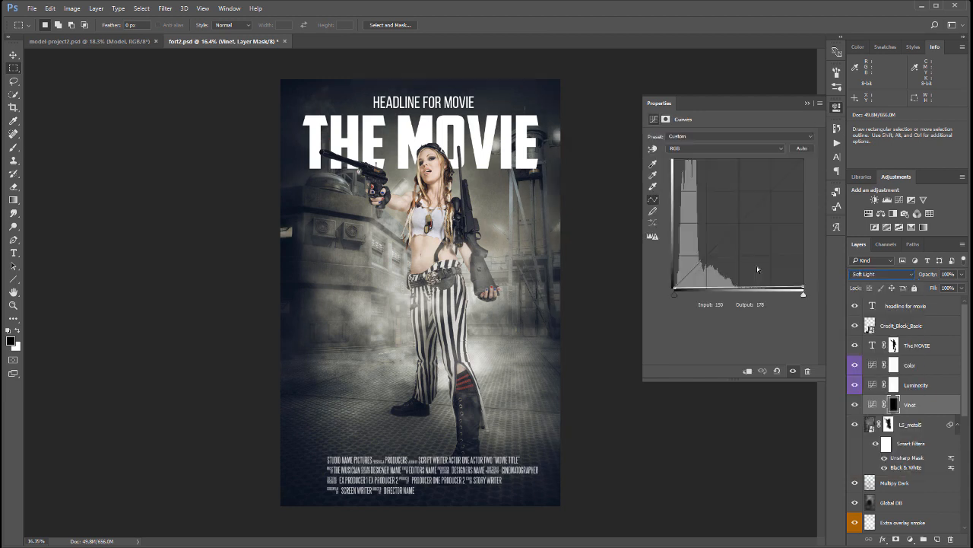
drag(803, 287, 908, 417)
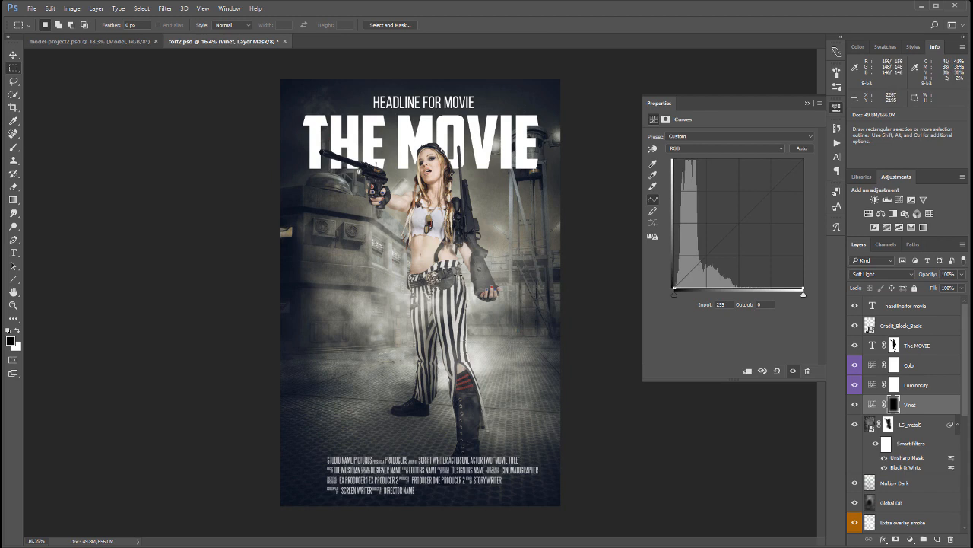
Step: Hide the Color layer and add a new Curves adjustment layer directly above it
click(938, 373)
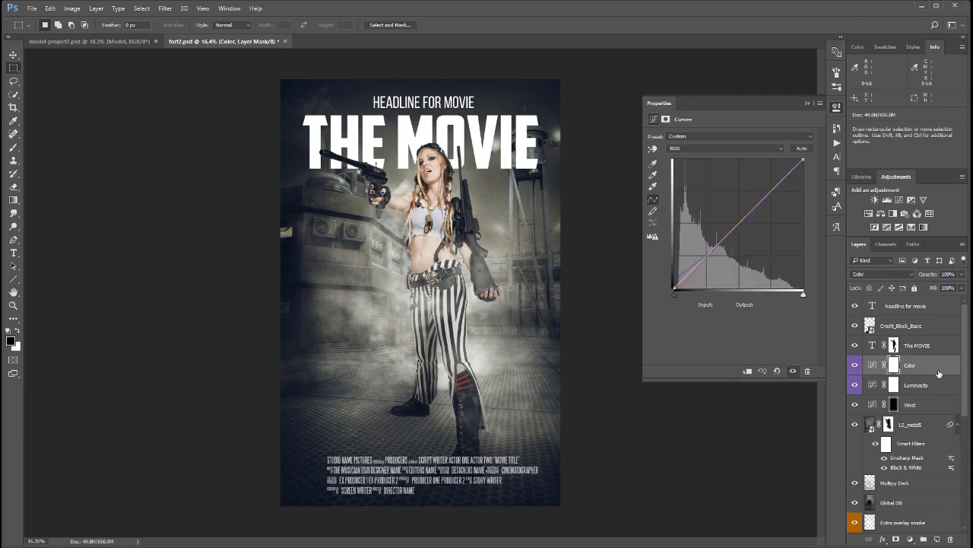
click(854, 366)
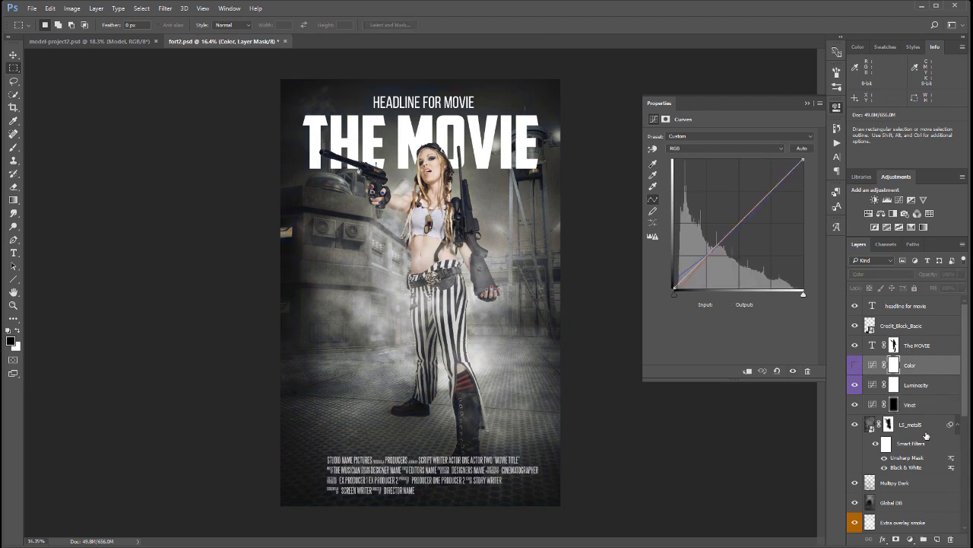
click(909, 539)
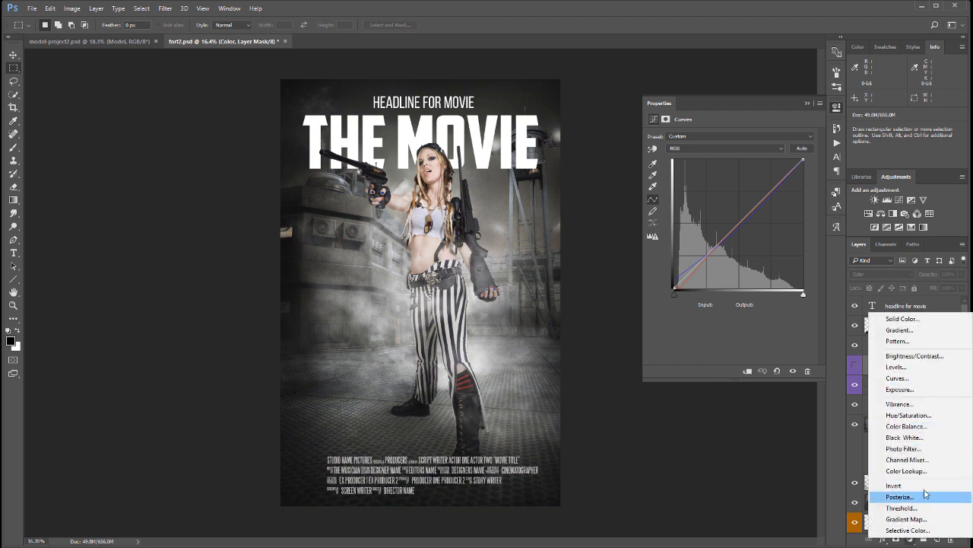
click(932, 378)
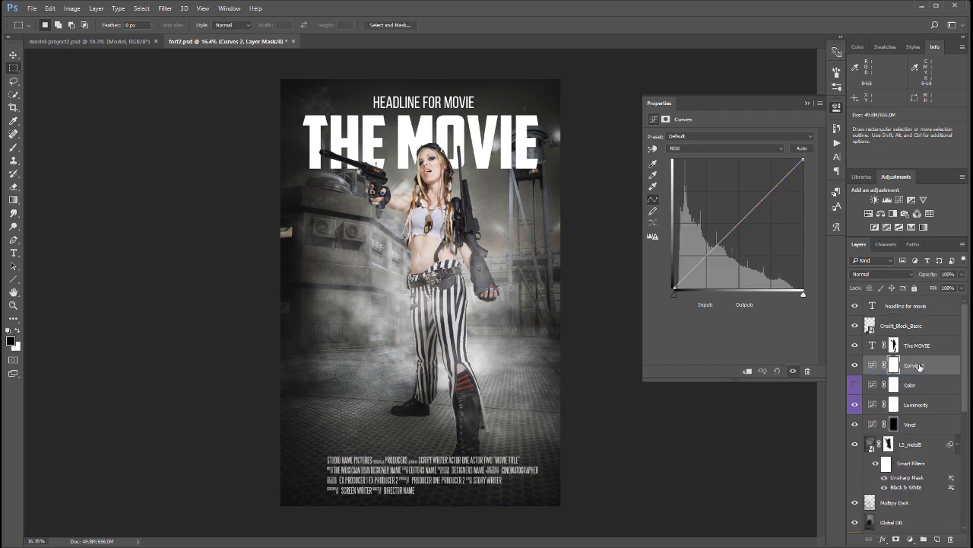
Step: Rename the new Curves layer Color2 and give it a violet label
double_click(920, 366)
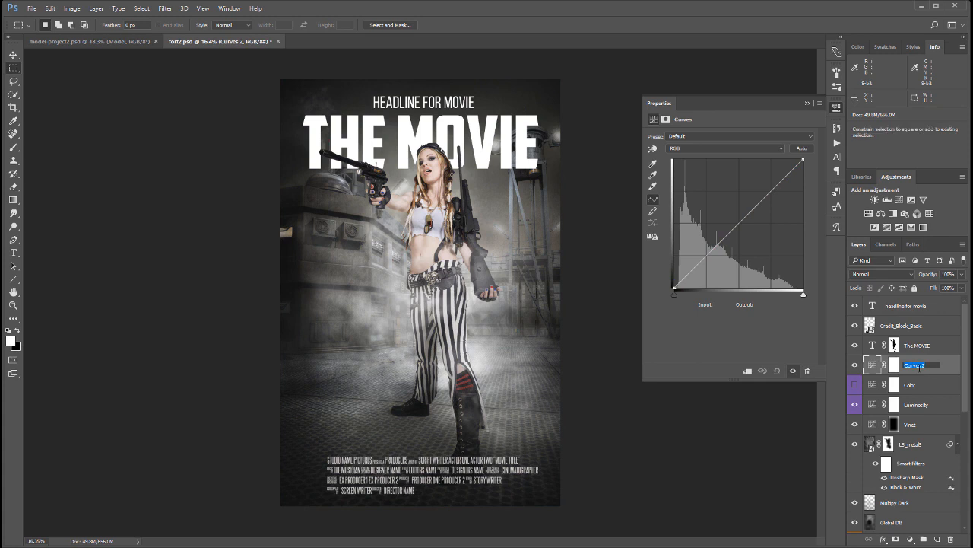
text(Color2)
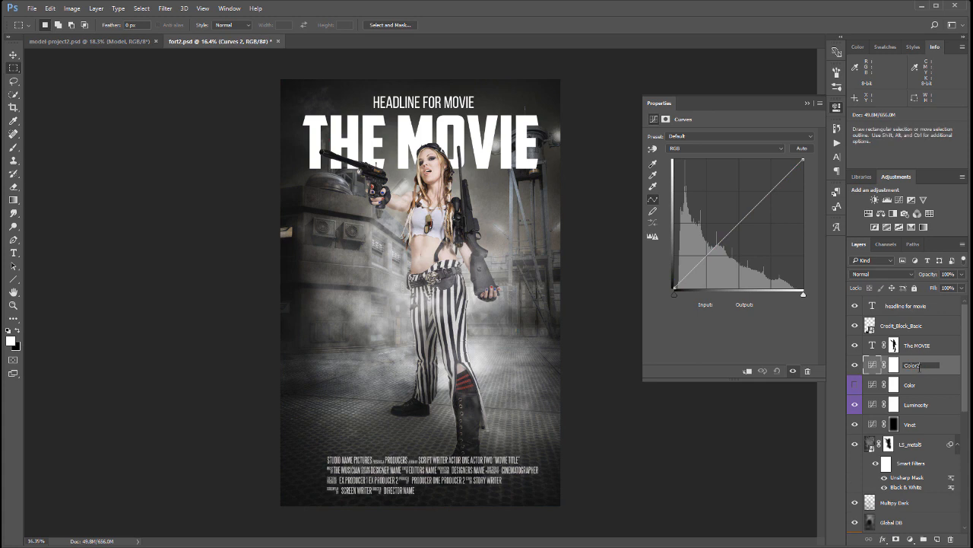
click(954, 366)
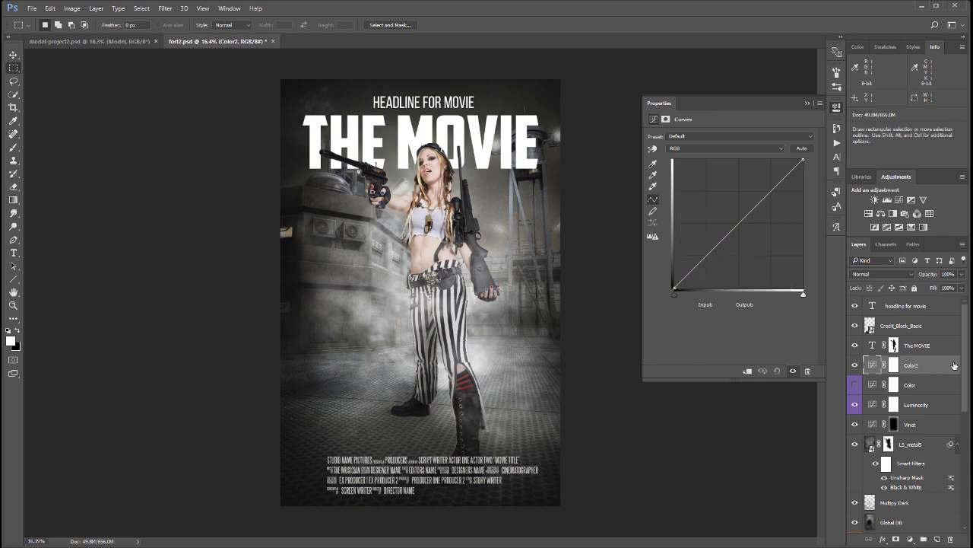
right_click(954, 366)
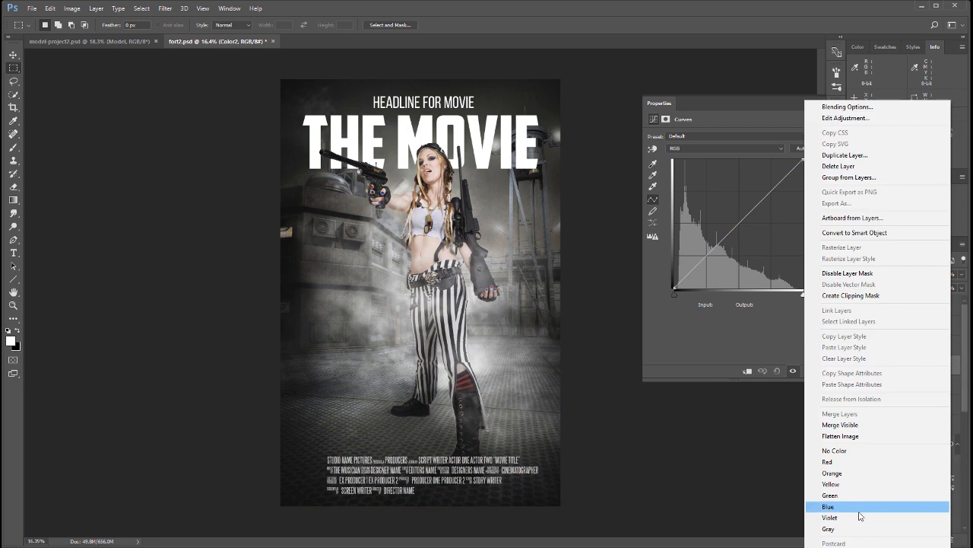
click(836, 517)
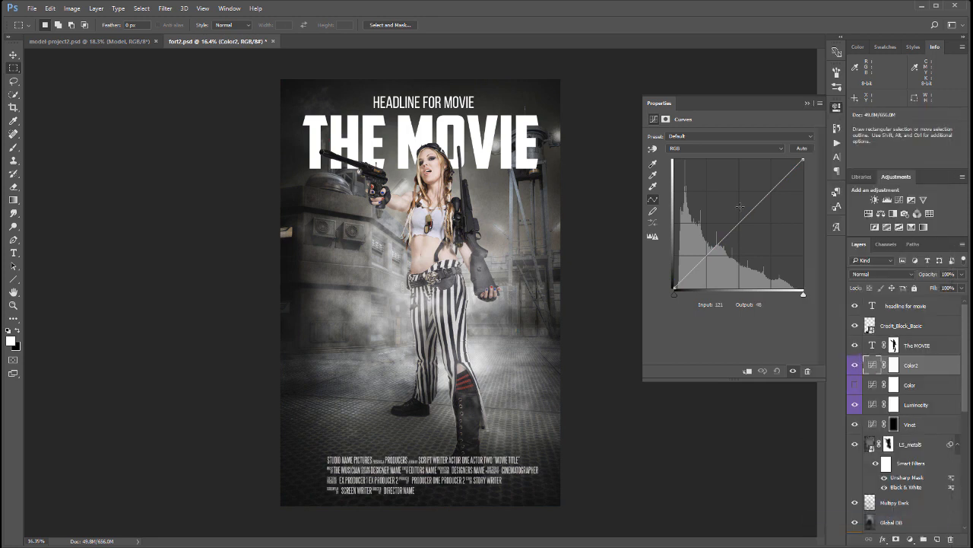
Step: On the Color2 Blue curve, raise the midpoint to input 130, output 142 and move the black point to input 9, output 0
click(709, 149)
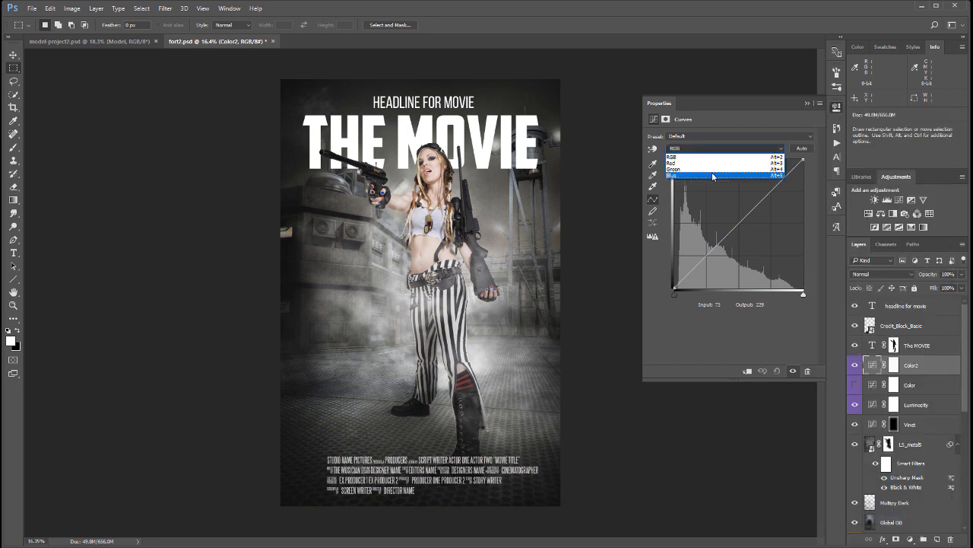
click(713, 175)
drag(737, 228, 740, 215)
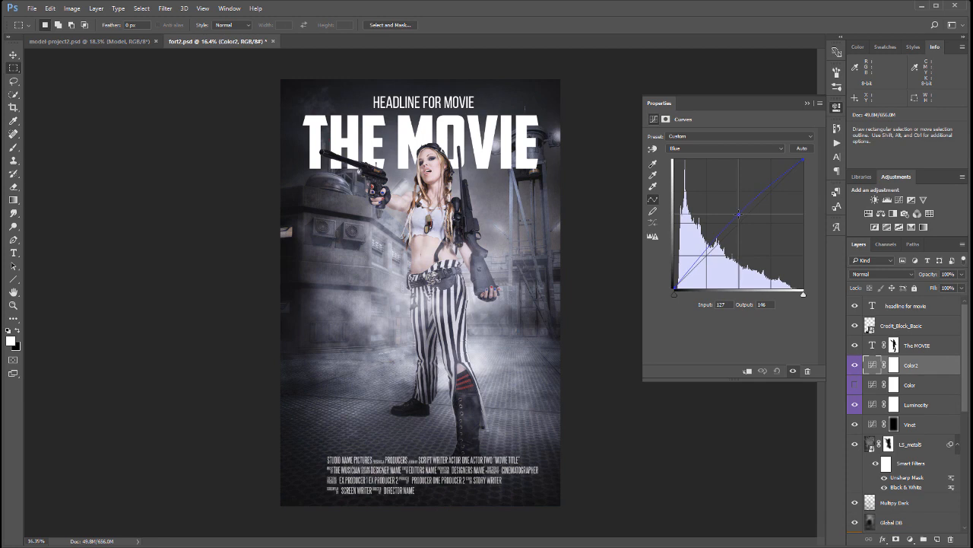
drag(676, 288, 685, 299)
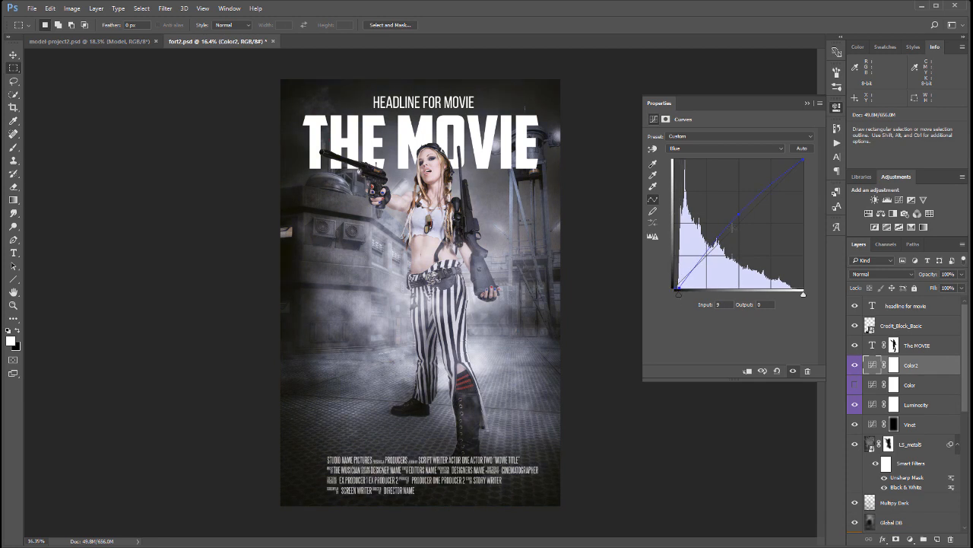
drag(739, 213, 740, 216)
Step: On the Color2 Red curve, lift the black point's output to redden the shadows and fine-tune a point in the upper midtones
click(706, 148)
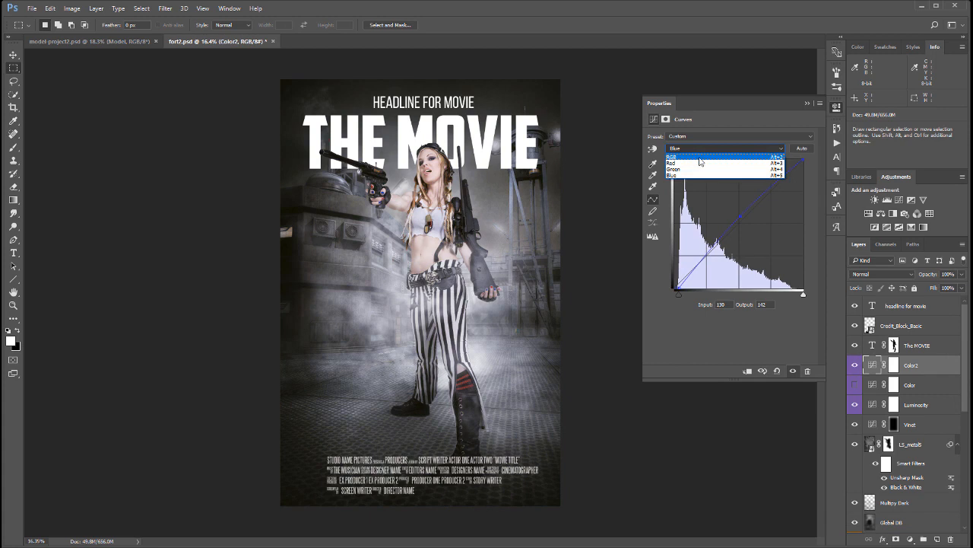
click(703, 162)
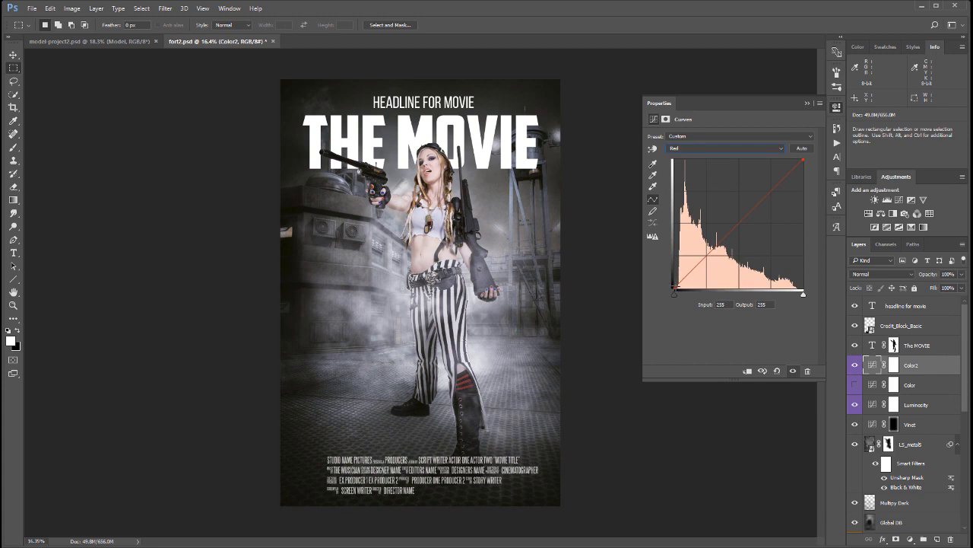
drag(674, 289, 675, 274)
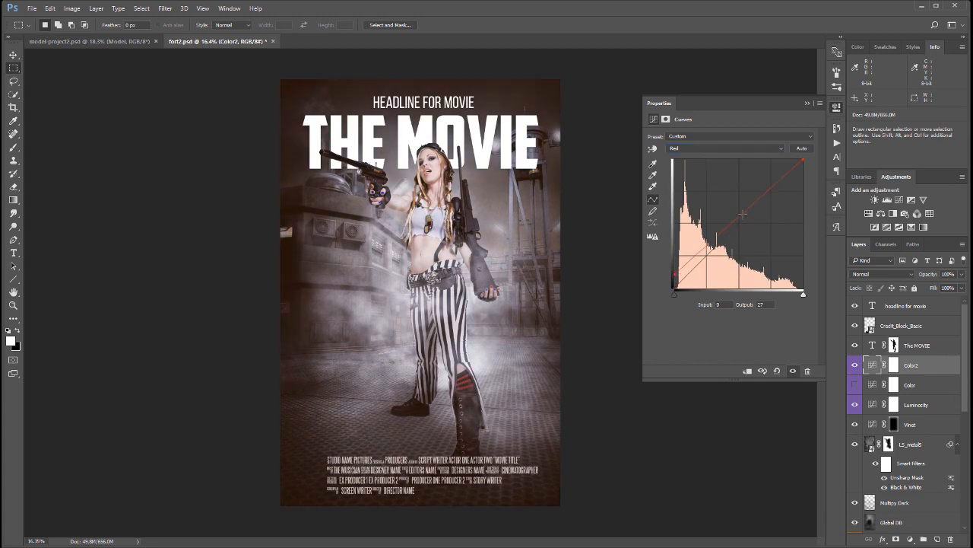
drag(743, 215, 747, 214)
drag(674, 275, 673, 277)
Step: On the Color2 Green curve, raise the midpoint to input 133, output 143 and move the black point to input 5, output 0
click(698, 148)
click(719, 169)
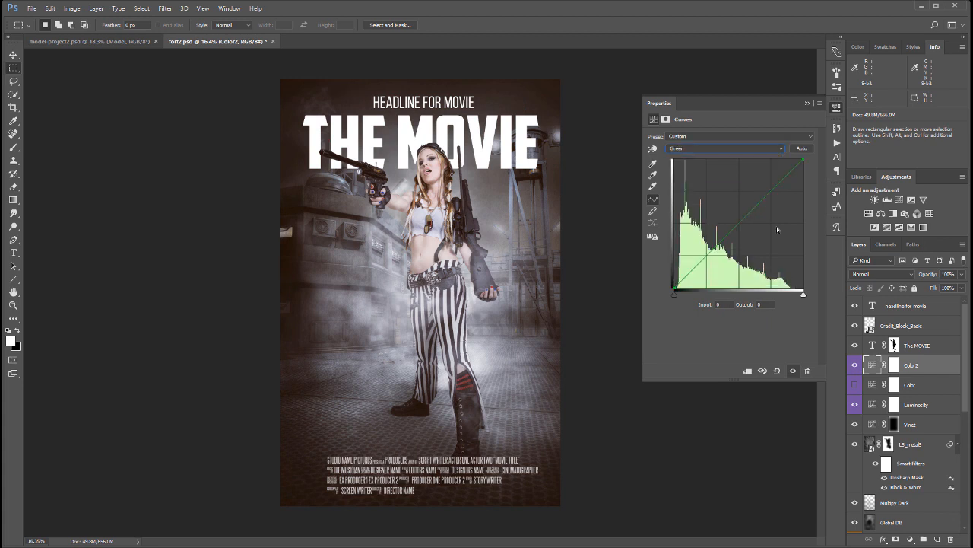
drag(745, 220, 742, 216)
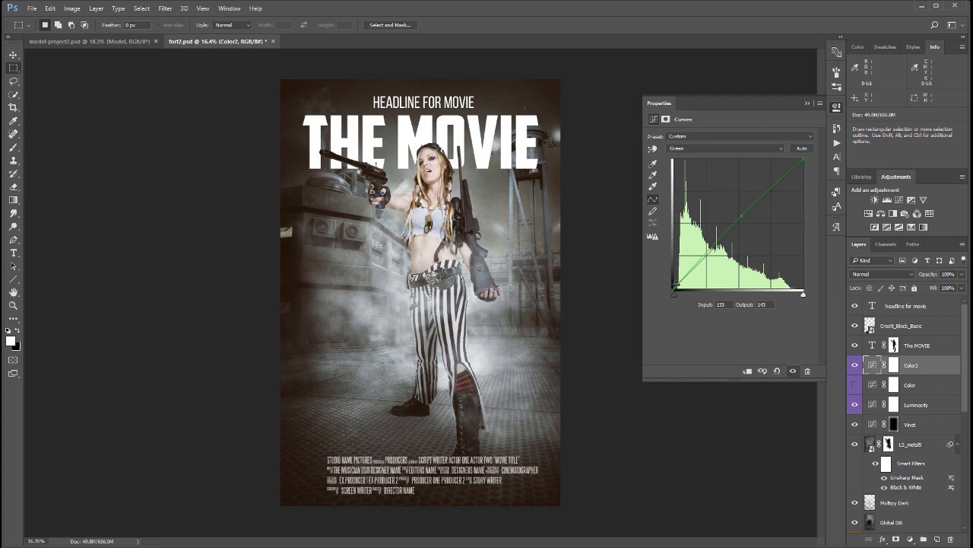
drag(674, 290, 676, 290)
Step: On the Color2 Blue curve, move the midpoint to input 143, output 140 and the black point to input 17, output 0
click(700, 148)
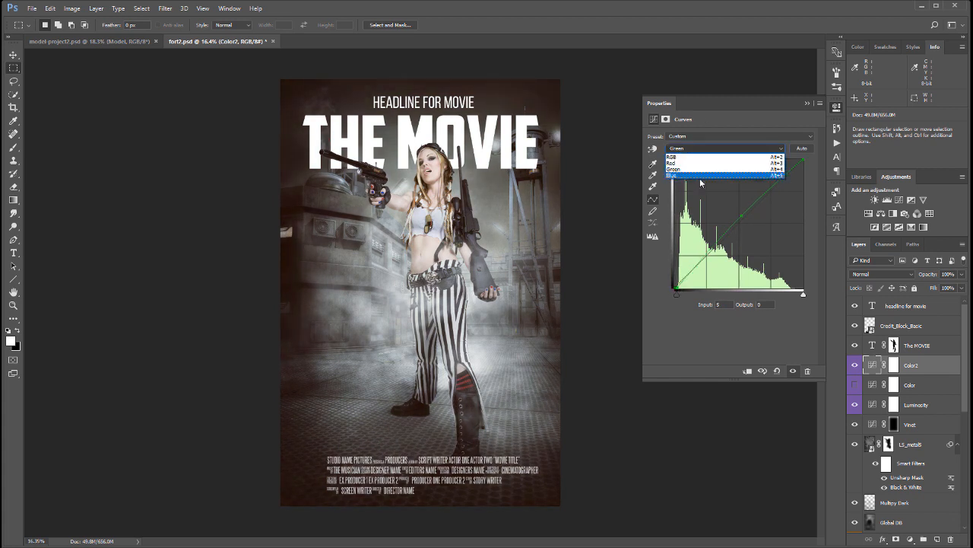
click(699, 177)
mouse_move(680, 287)
mouse_down()
mouse_move(671, 267)
mouse_move(695, 291)
mouse_up()
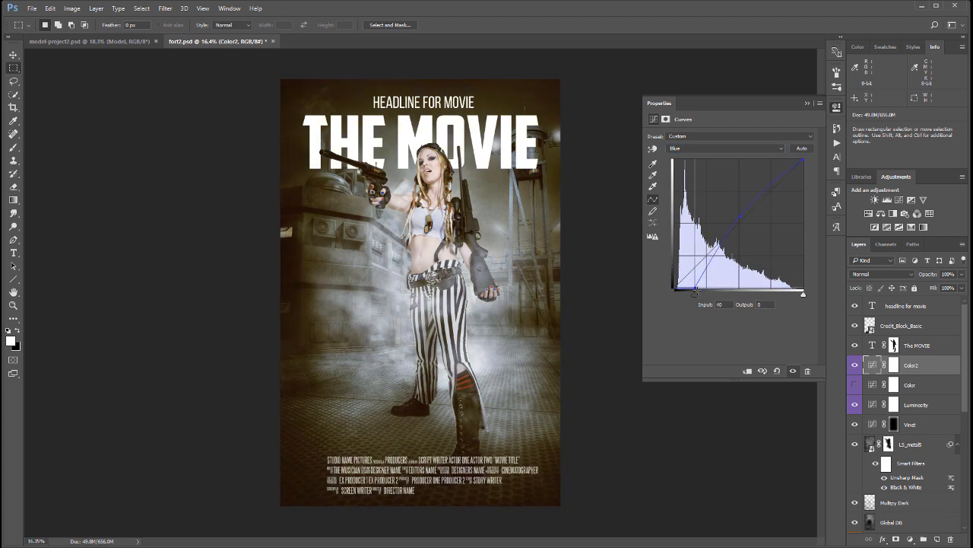
drag(740, 216, 746, 217)
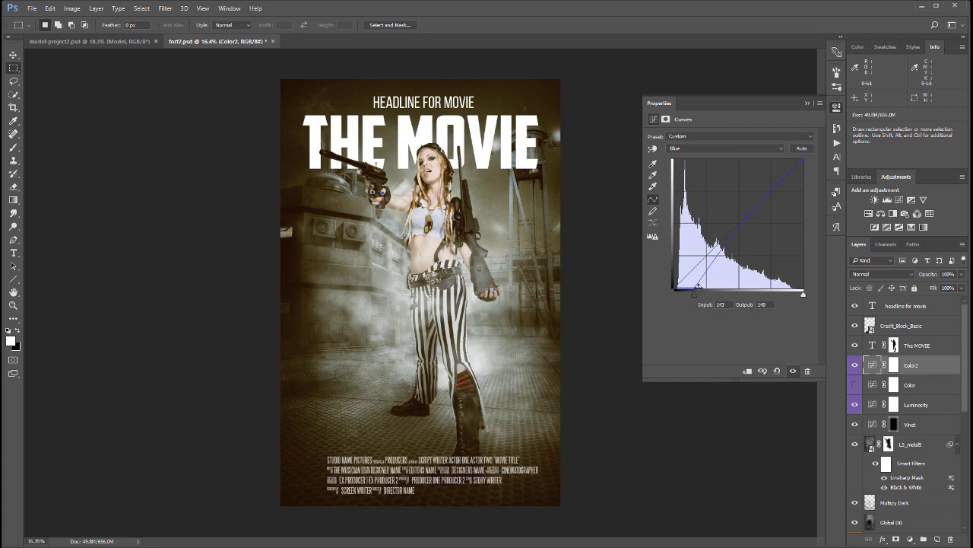
drag(695, 290, 682, 289)
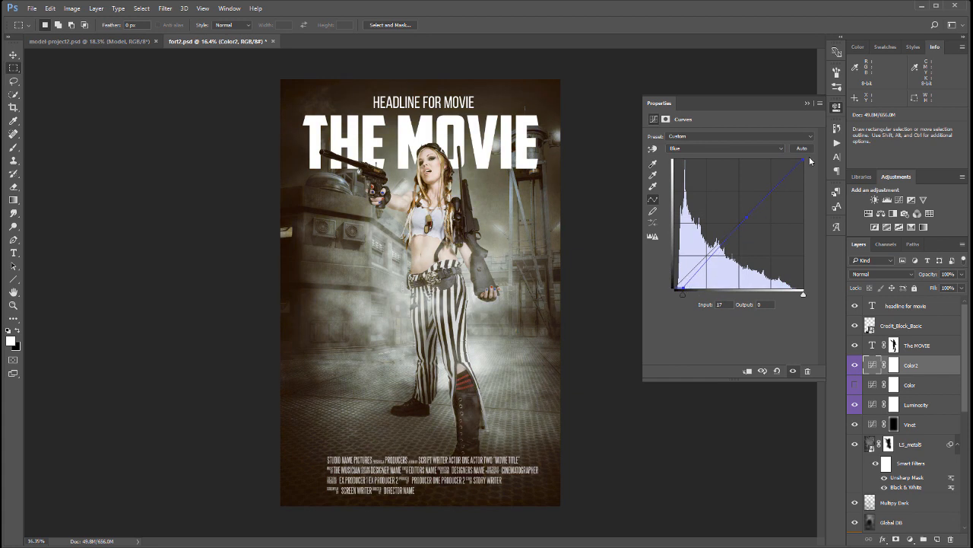
Step: Toggle the Color and Color2 layers on and off to compare the two grades, leaving both hidden
click(856, 366)
click(856, 385)
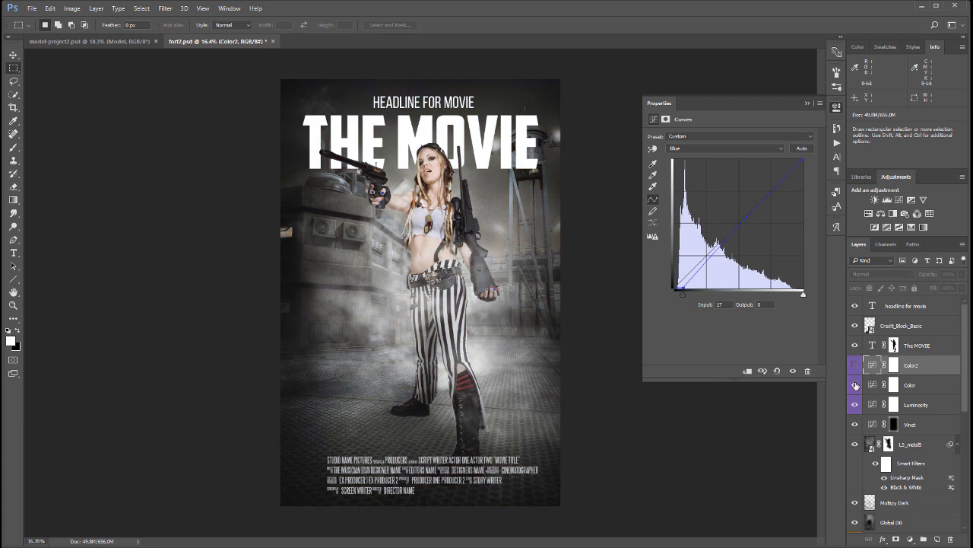
click(855, 366)
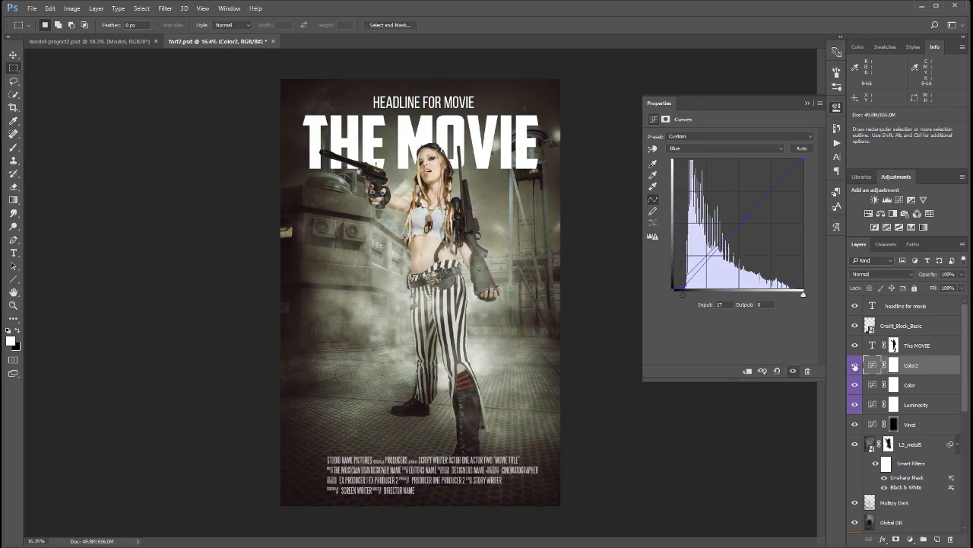
click(855, 386)
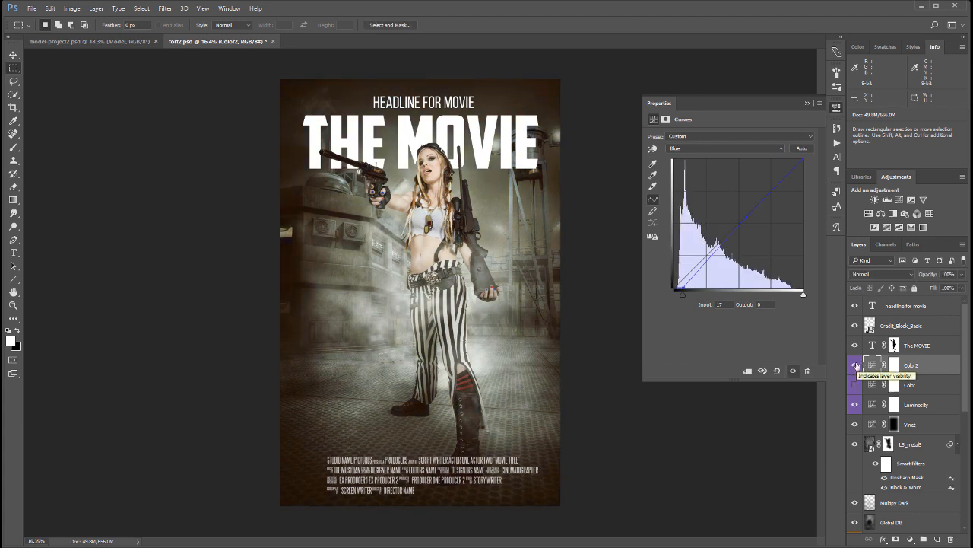
click(855, 367)
click(855, 366)
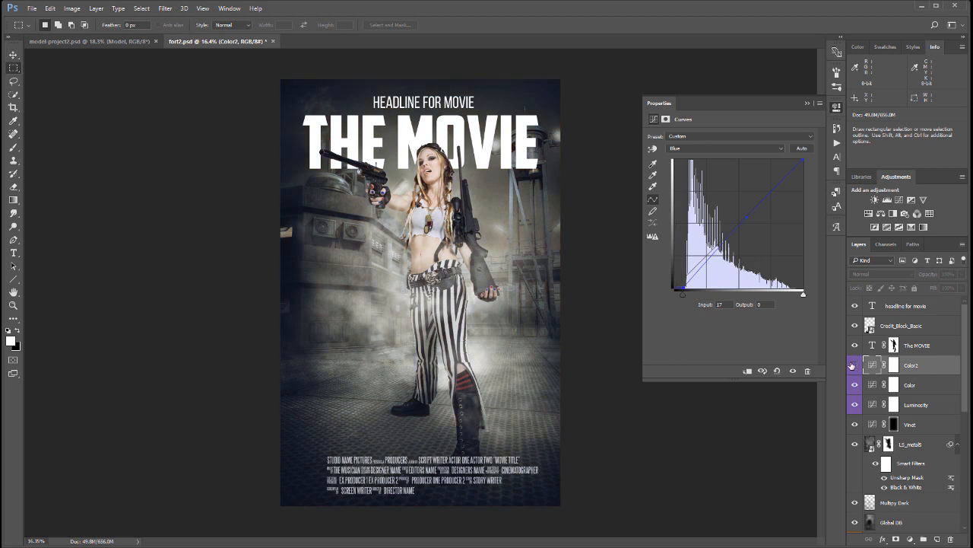
click(855, 365)
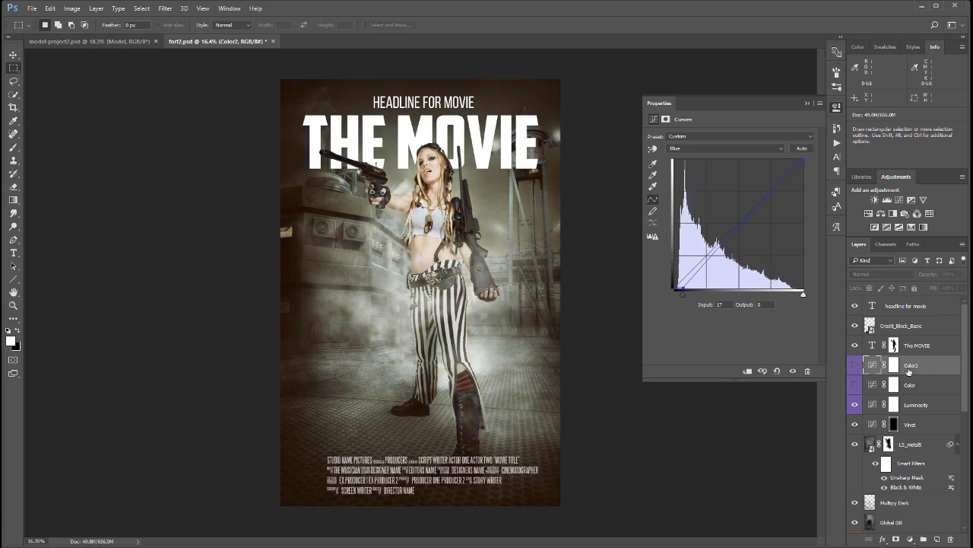
Step: Add a Black & White adjustment above Color2 with Reds 59, Yellows -6, Greens 18, Cyans -30, Blues -17 and Magentas 76
click(911, 539)
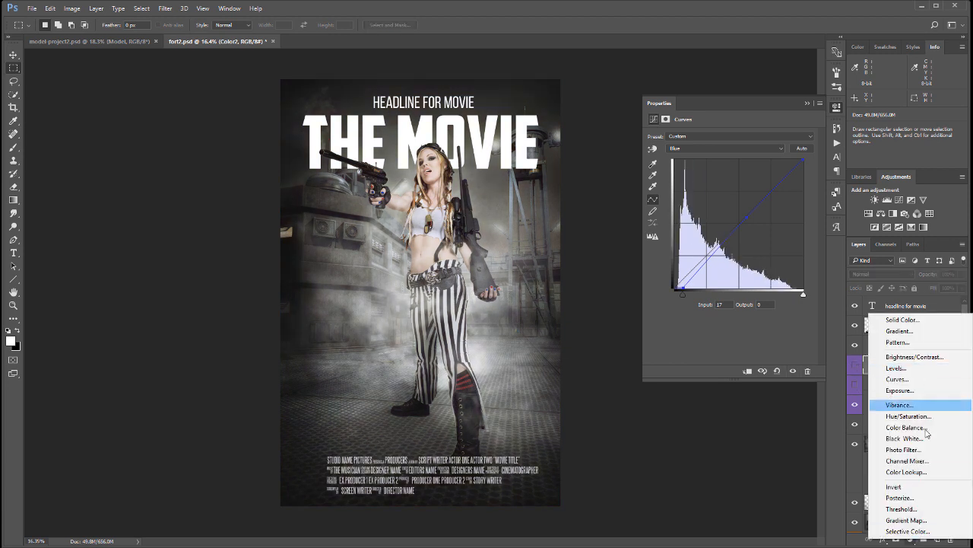
click(905, 438)
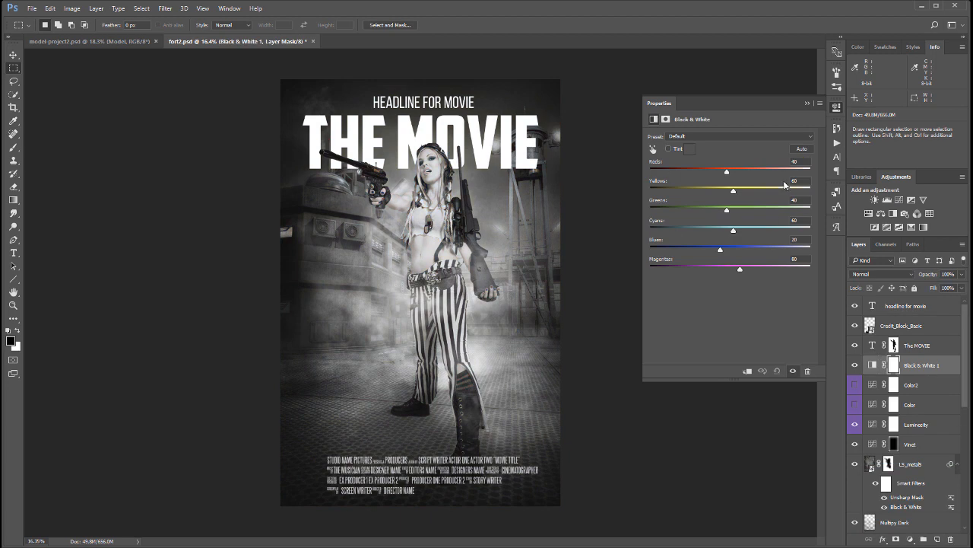
drag(730, 171, 710, 251)
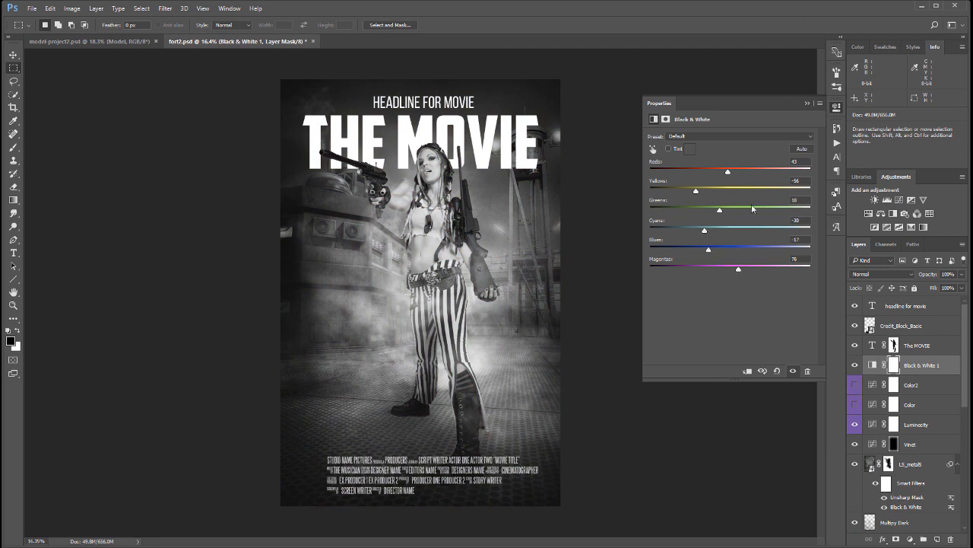
drag(698, 194, 732, 174)
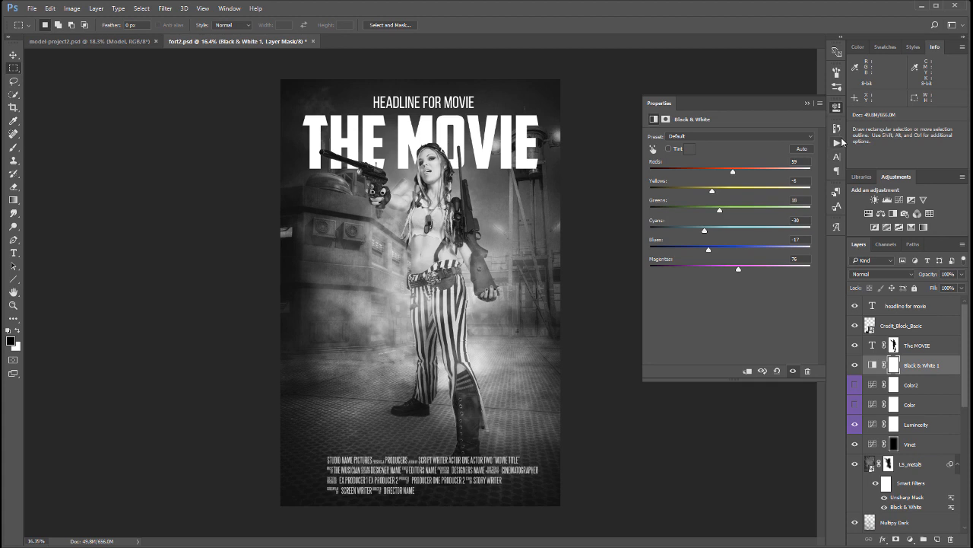
Step: Put away the adjustment settings, hide the Black & White 1 layer and show the Color2 grade instead
click(837, 107)
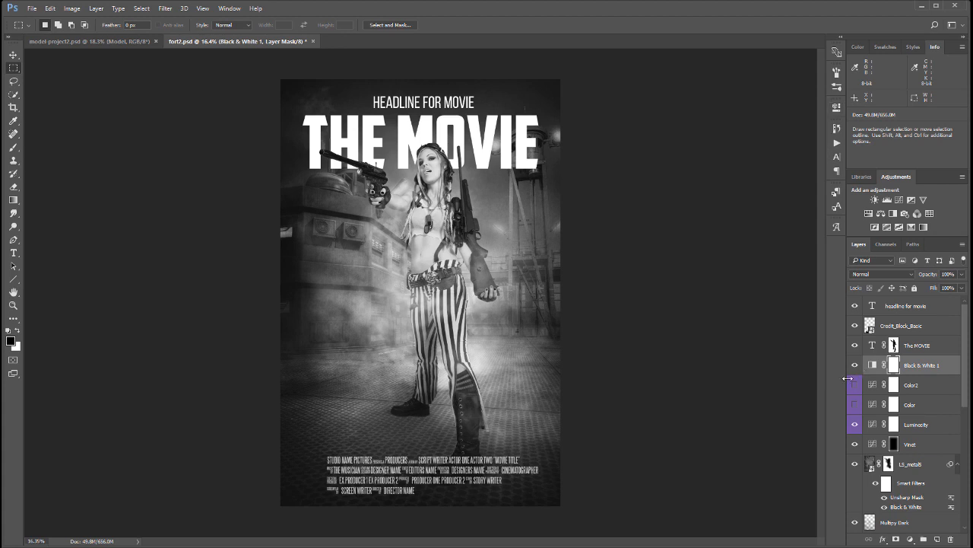
click(855, 365)
click(855, 385)
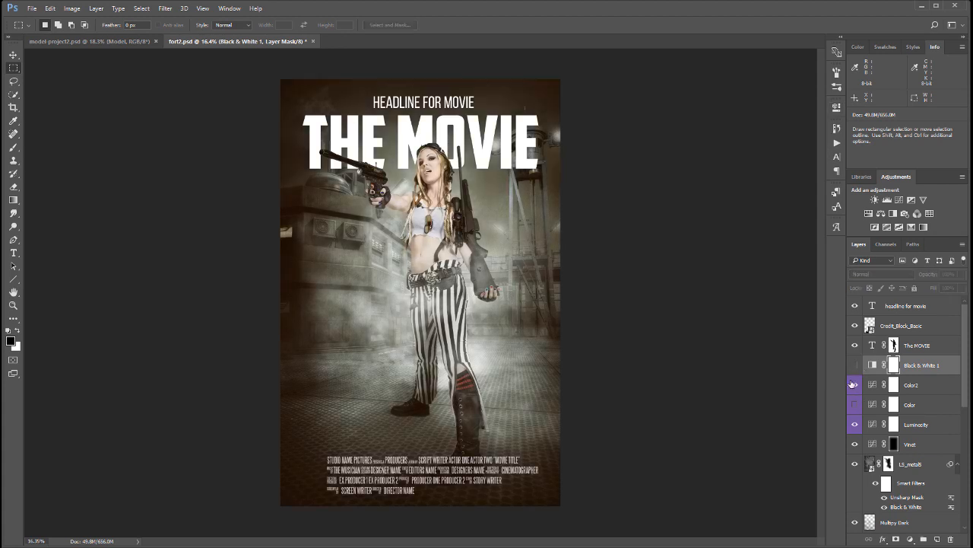